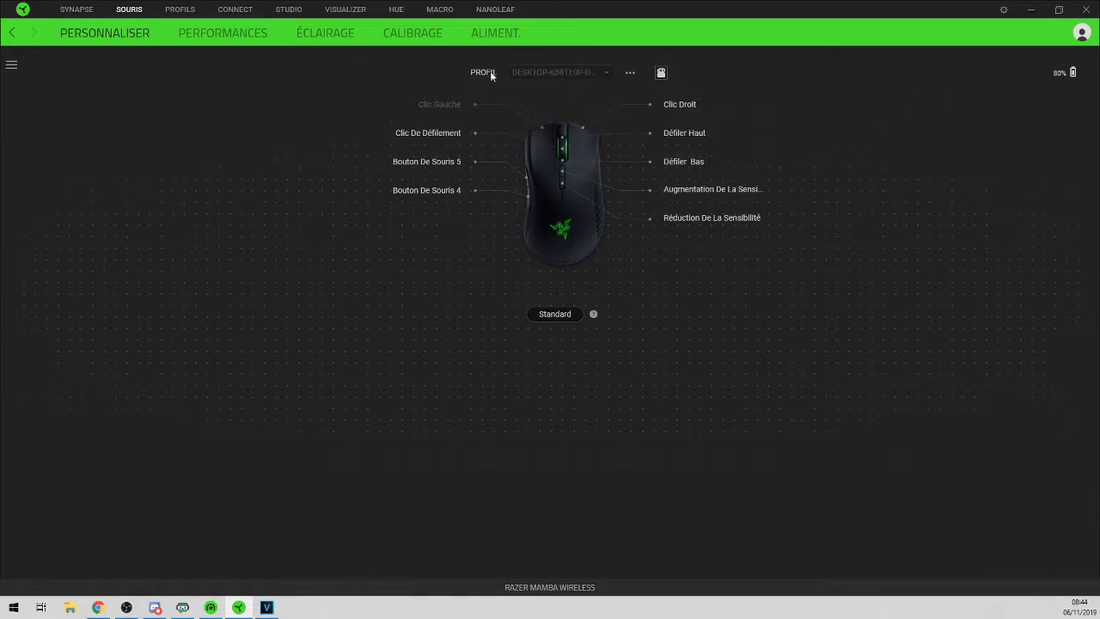
Examine the function assignment options for the scroll-click button (Clic De Défilement) without reassigning it
{"action": "left_click", "coordinate": [422, 135]}
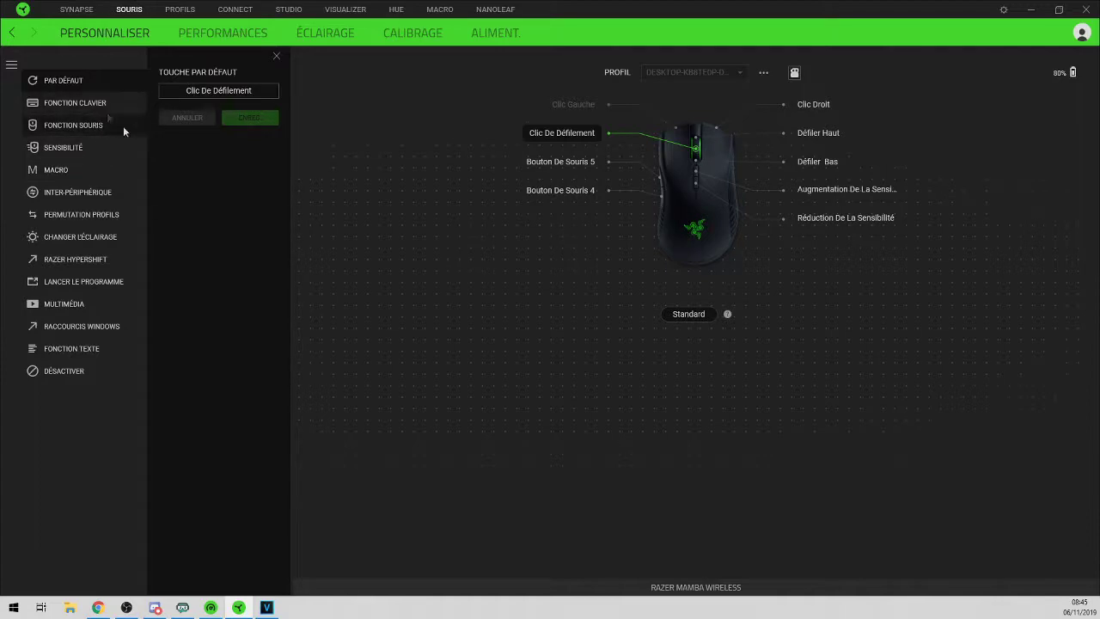
{"action": "left_click", "coordinate": [276, 56]}
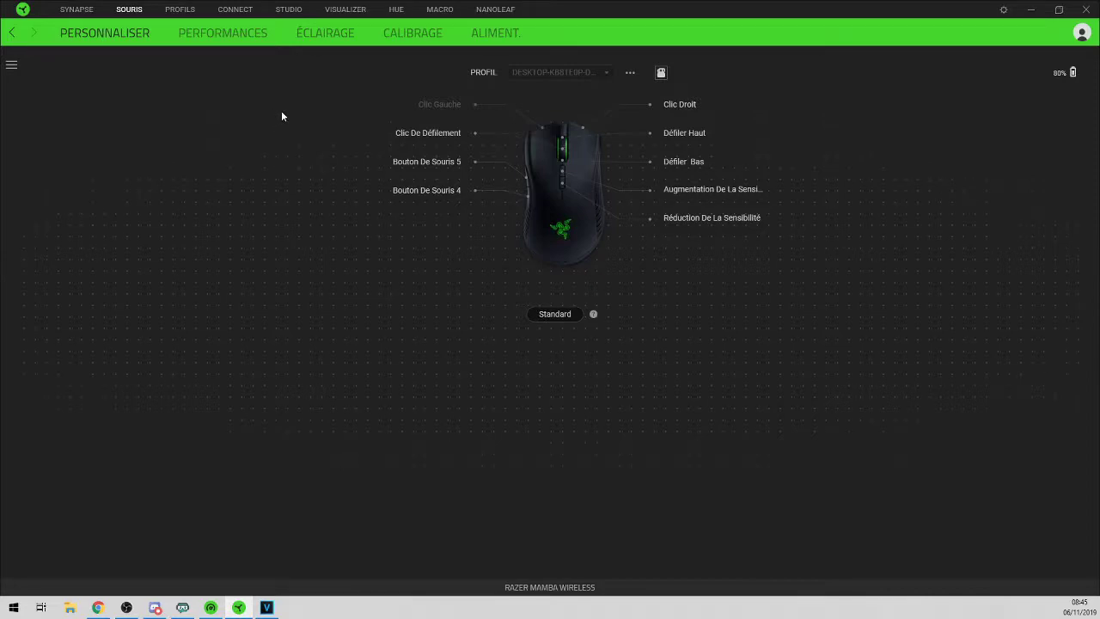
Review the linked games of the Razer Mamba Wireless and Chroma Studio profiles, and the list of connected Chroma apps
{"action": "left_click", "coordinate": [178, 12]}
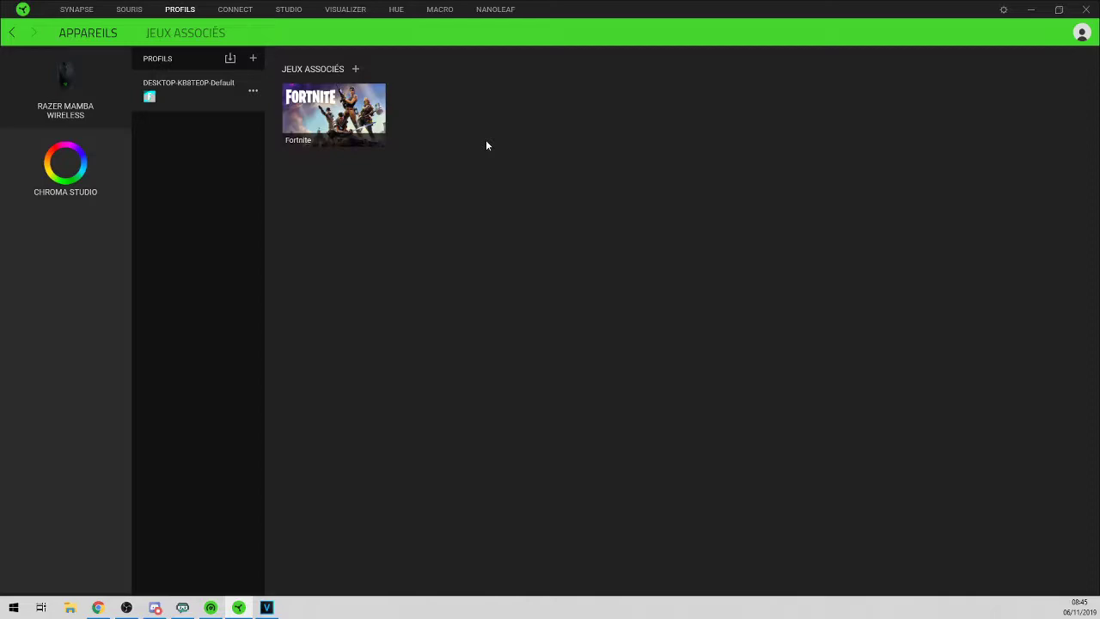
{"action": "left_click", "coordinate": [123, 191]}
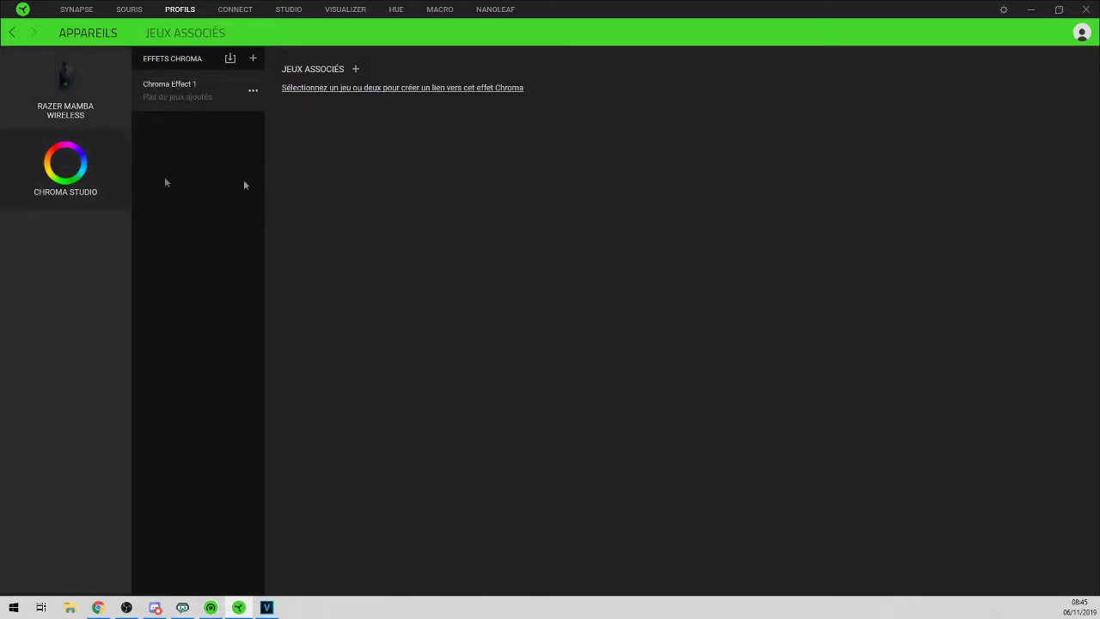
{"action": "left_click", "coordinate": [55, 101]}
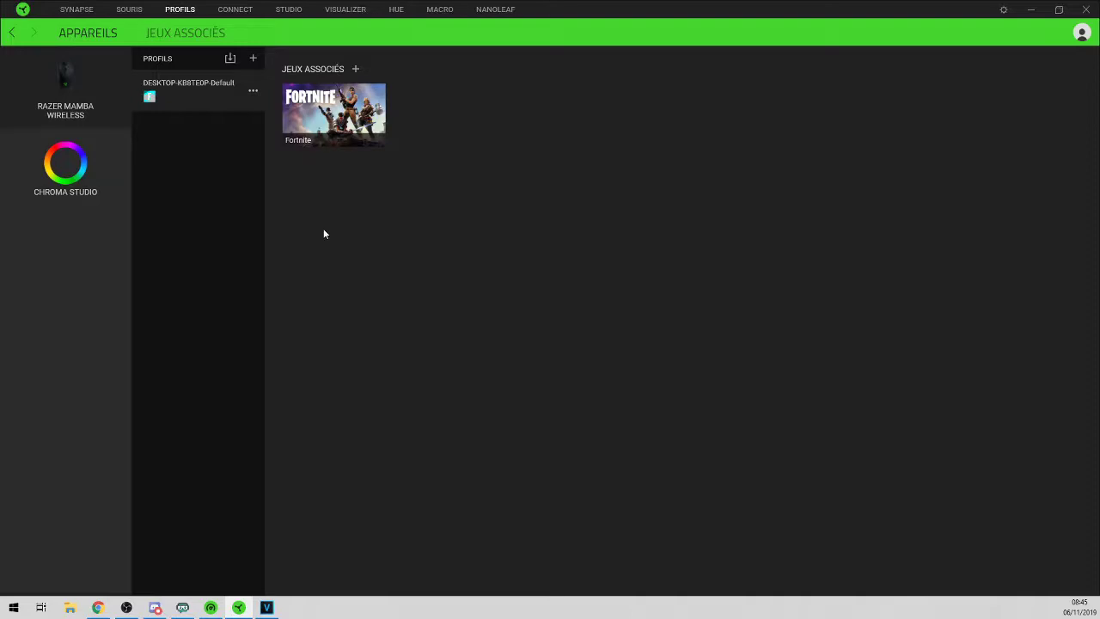
{"action": "left_click", "coordinate": [238, 10]}
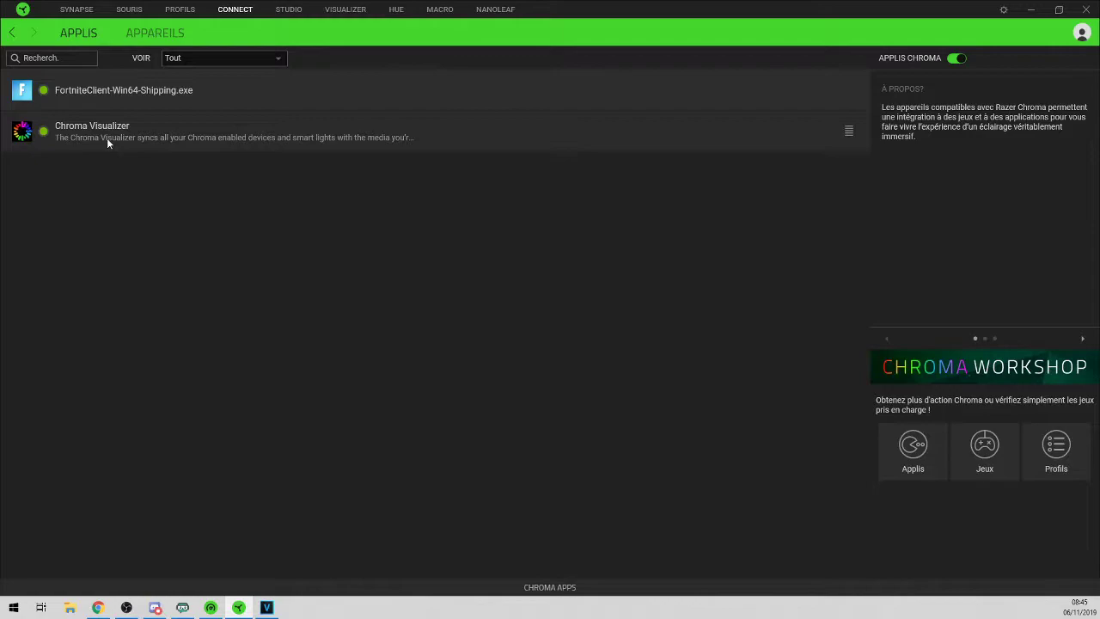
Add two Feu effect layers to Chroma Effect 1 in Chroma Studio
{"action": "left_click", "coordinate": [292, 15]}
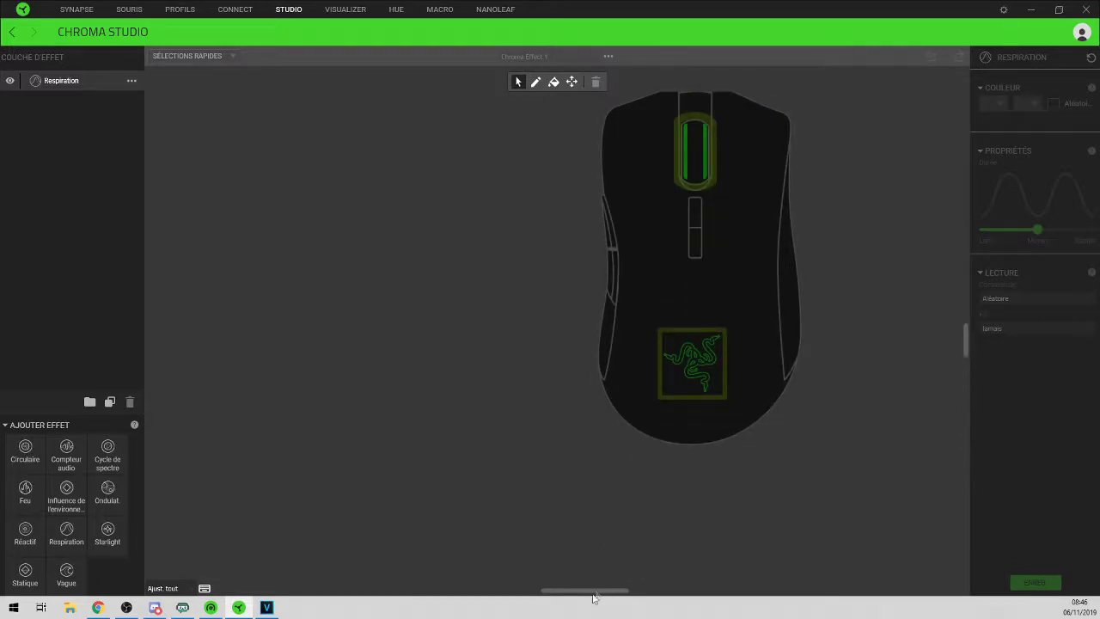
{"action": "left_click_drag", "start_coordinate": [591, 591], "coordinate": [608, 591]}
{"action": "scroll", "coordinate": [652, 547], "scroll_direction": "up", "scroll_amount": 2}
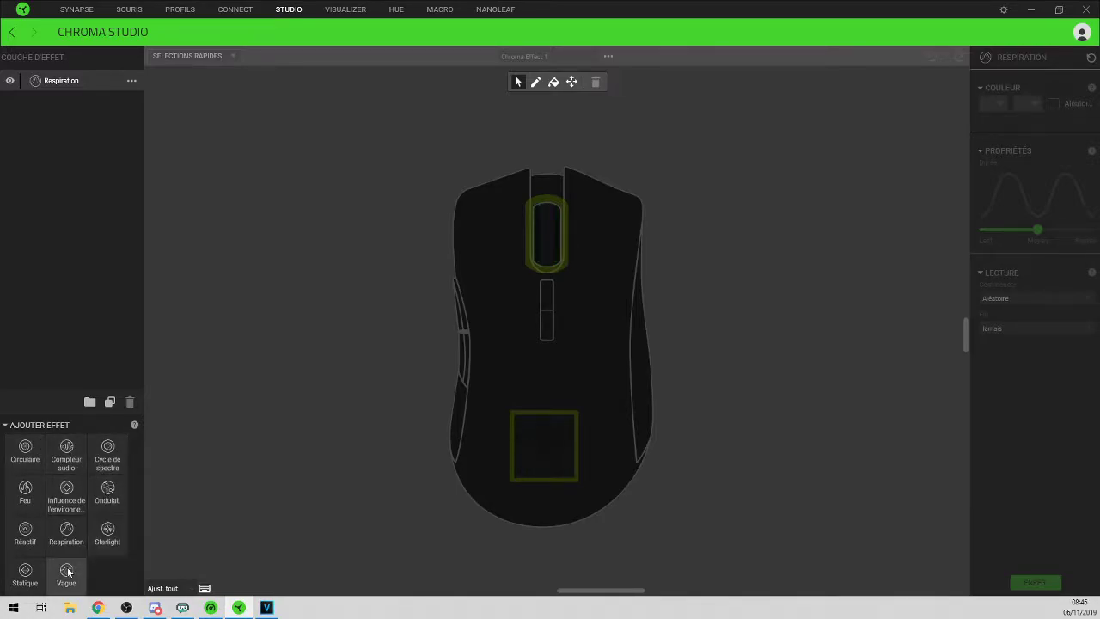
{"action": "left_click", "coordinate": [35, 500]}
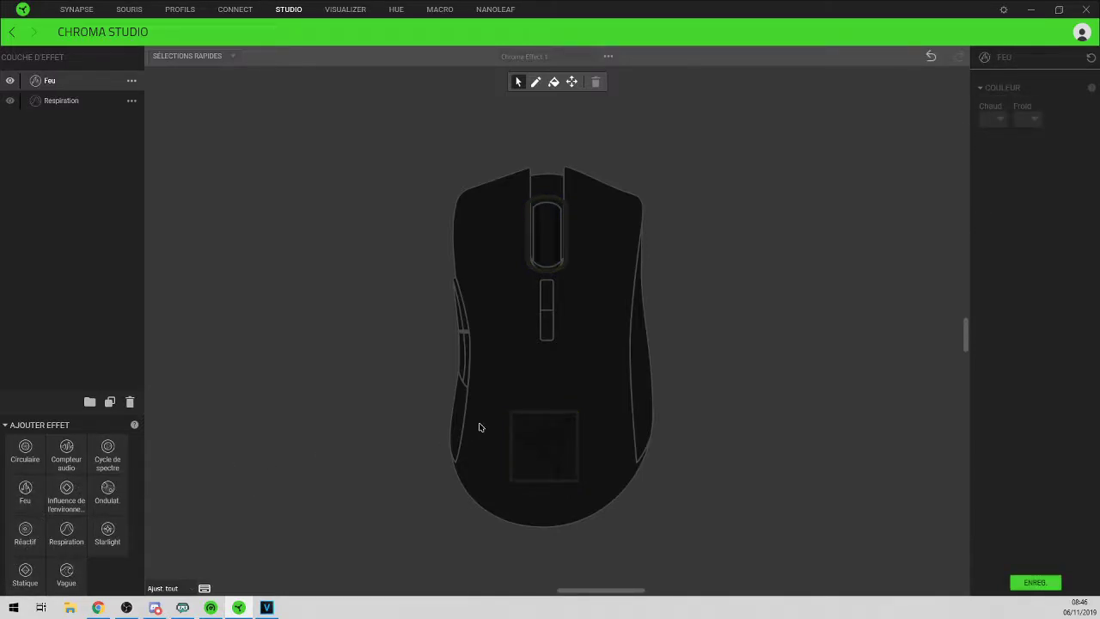
{"action": "left_click", "coordinate": [40, 512]}
{"action": "scroll", "coordinate": [821, 313], "scroll_direction": "down", "scroll_amount": 5}
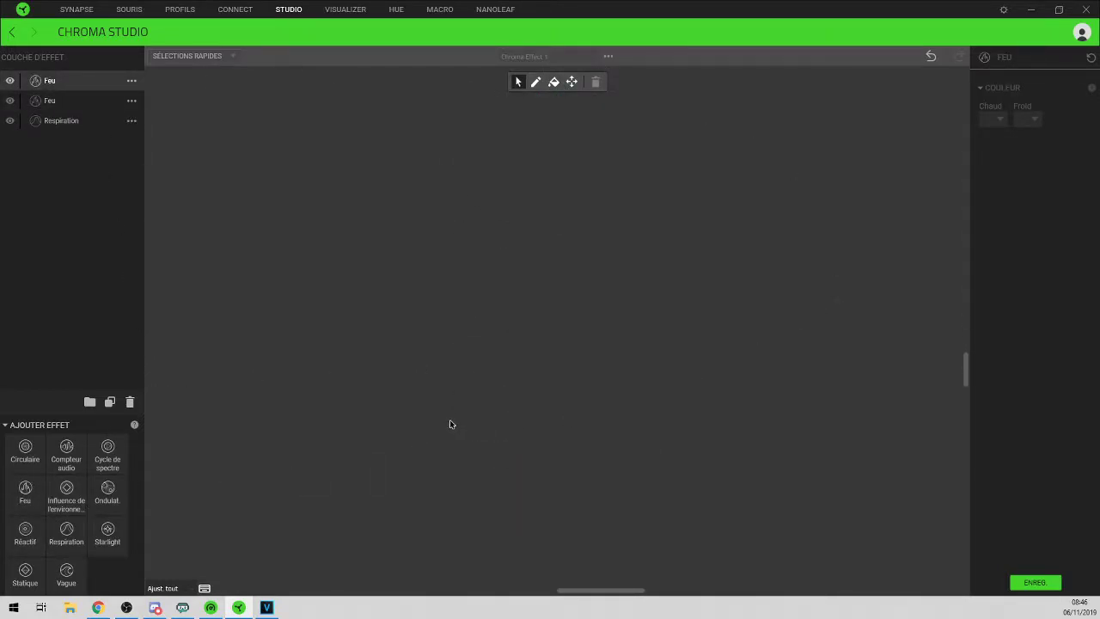
{"action": "scroll", "coordinate": [450, 419], "scroll_direction": "up", "scroll_amount": 3}
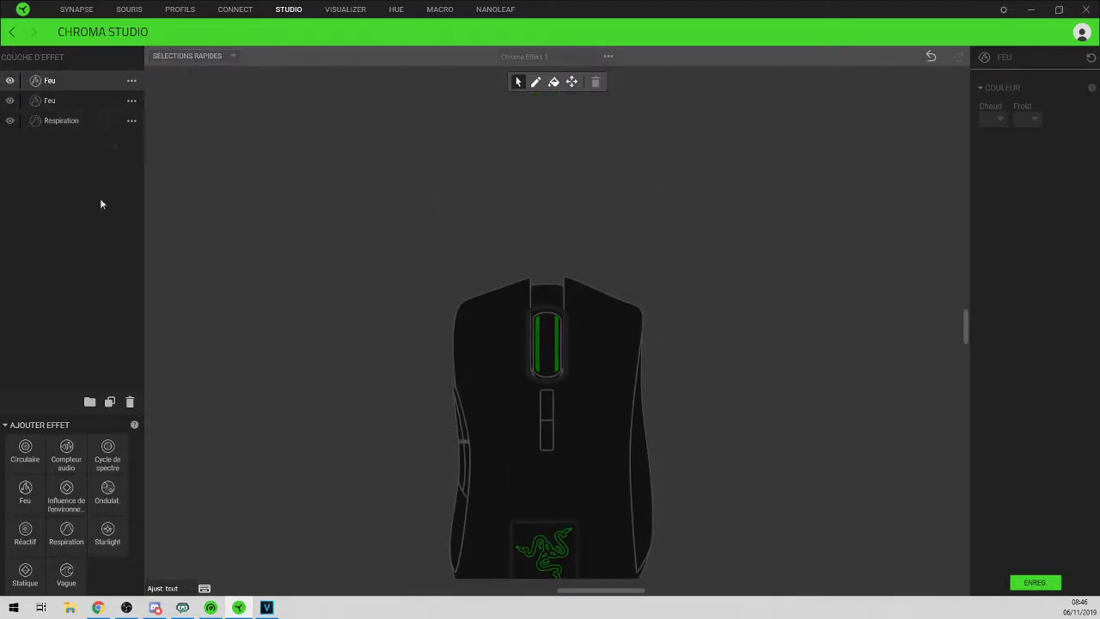
Add a Circulaire effect layer and move its centre point onto the left edge of the mouse drawing
{"action": "left_click", "coordinate": [41, 457]}
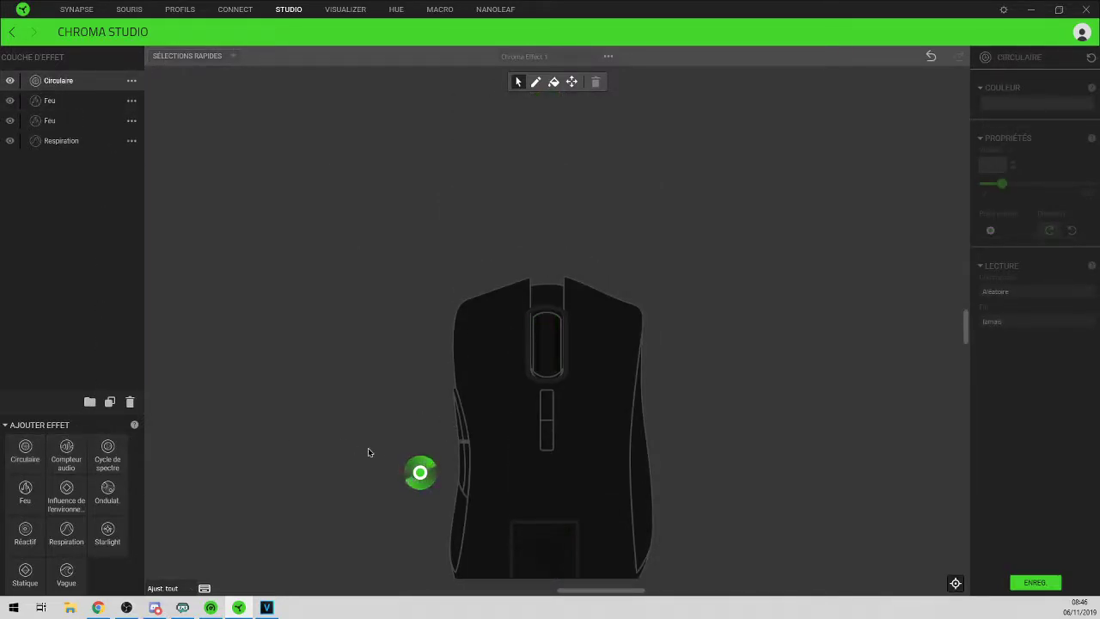
{"action": "mouse_move", "coordinate": [421, 473]}
{"action": "left_mouse_down"}
{"action": "mouse_move", "coordinate": [444, 459]}
{"action": "mouse_move", "coordinate": [464, 465]}
{"action": "left_mouse_up"}
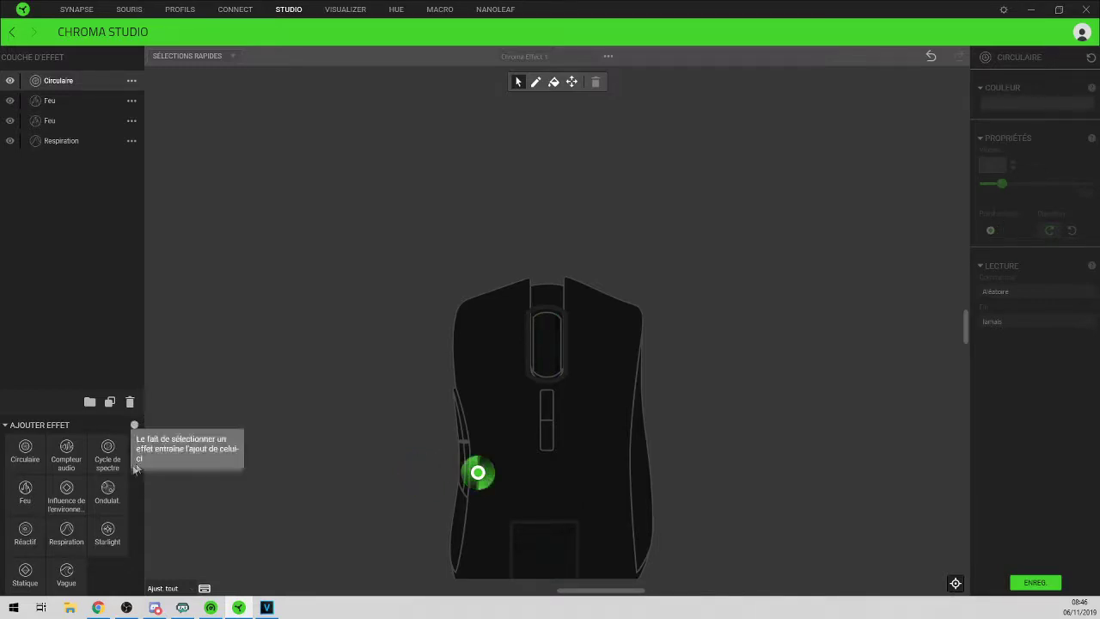
Add Compteur audio, Cycle de spectre and another Circulaire layer to the Chroma effect, and return to the mouse customization page
{"action": "left_click", "coordinate": [84, 459]}
{"action": "left_click", "coordinate": [108, 458]}
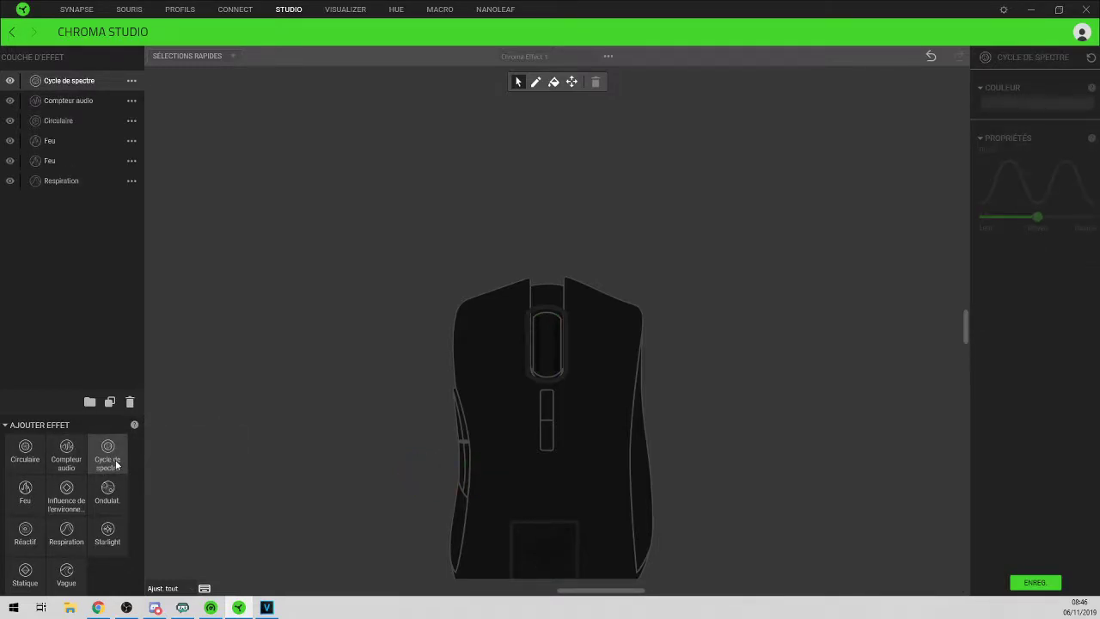
{"action": "left_click", "coordinate": [35, 466]}
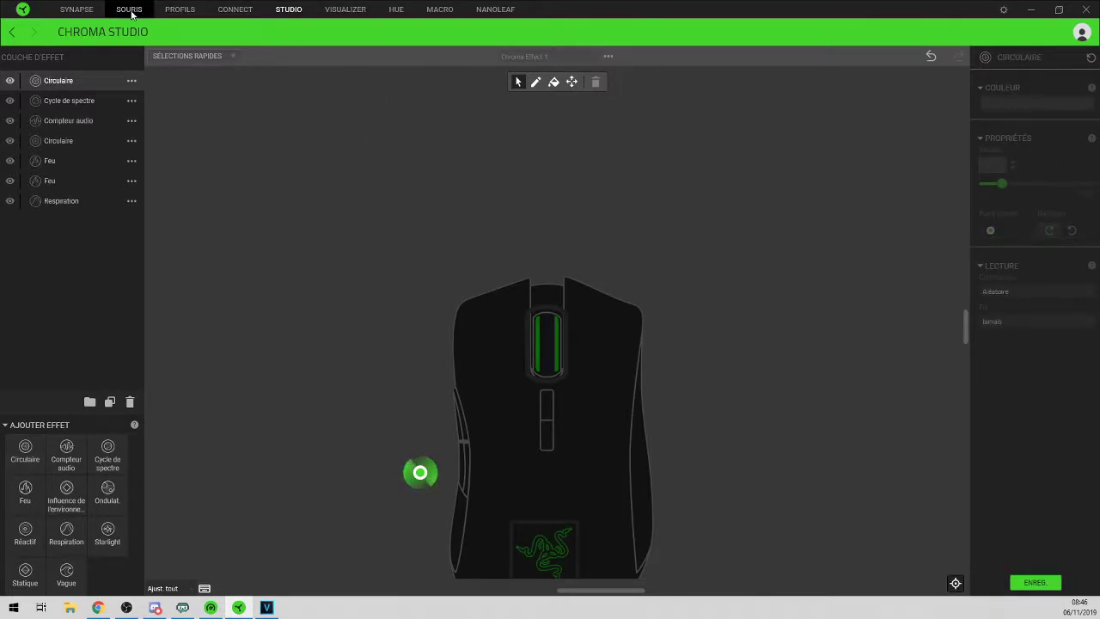
{"action": "left_click", "coordinate": [130, 10]}
{"action": "left_click", "coordinate": [548, 342]}
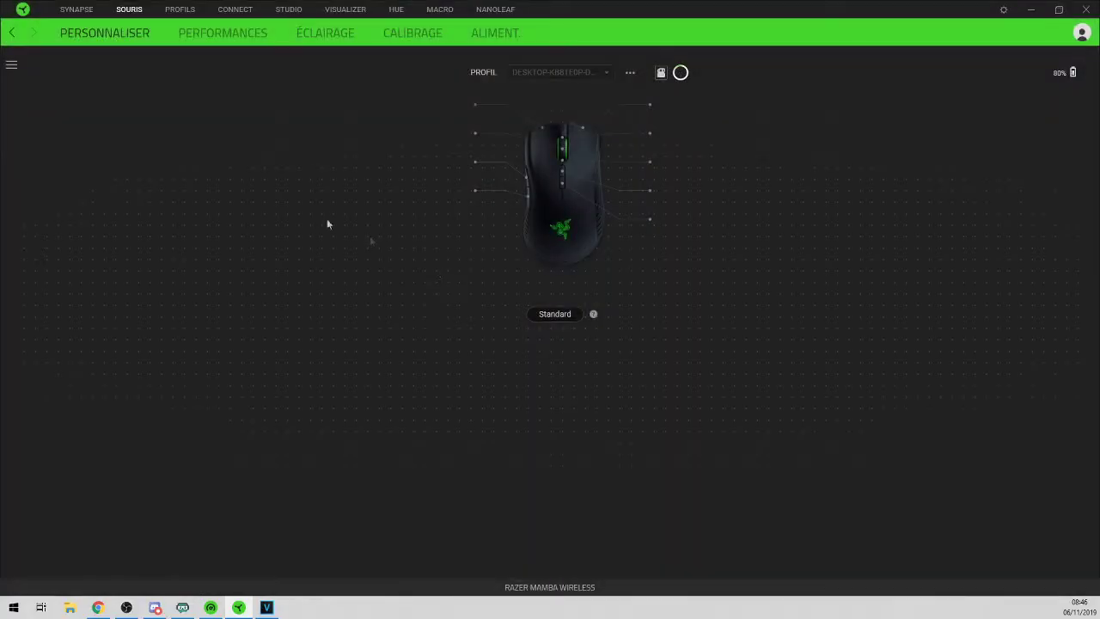
Look over the Chroma Visualizer, Hue and Nanoleaf integration pages
{"action": "left_click", "coordinate": [345, 10]}
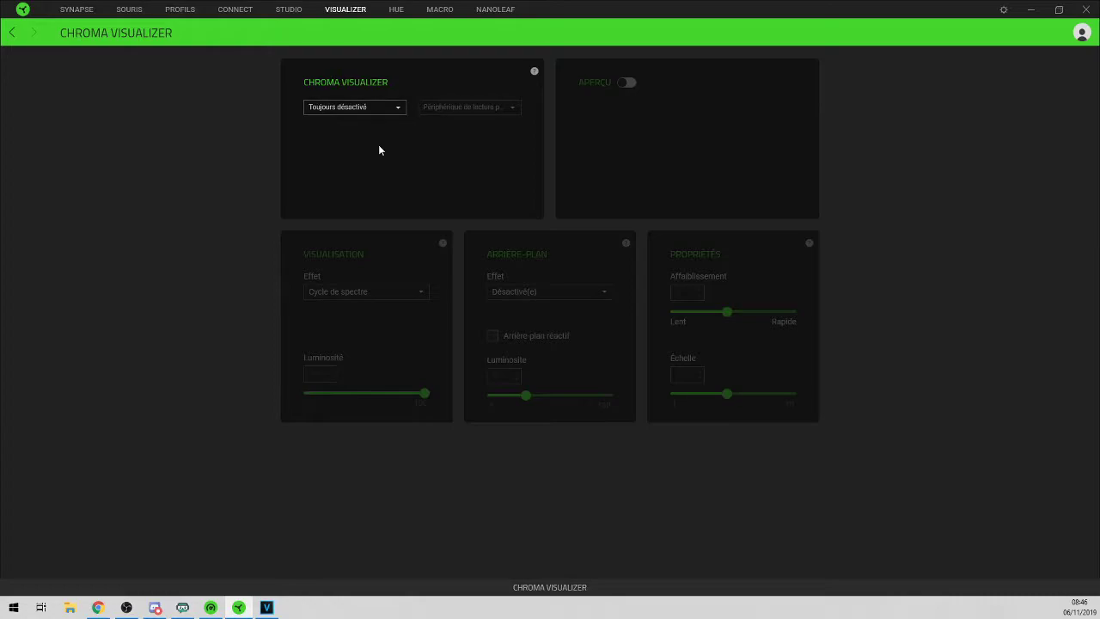
{"action": "left_click", "coordinate": [392, 12]}
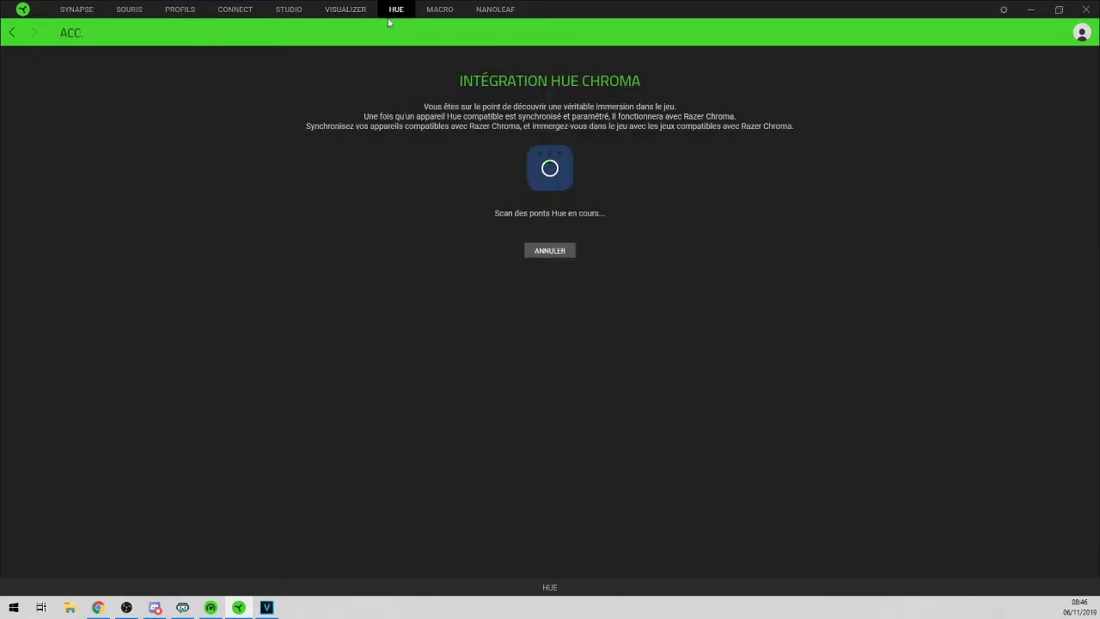
{"action": "left_click", "coordinate": [495, 14]}
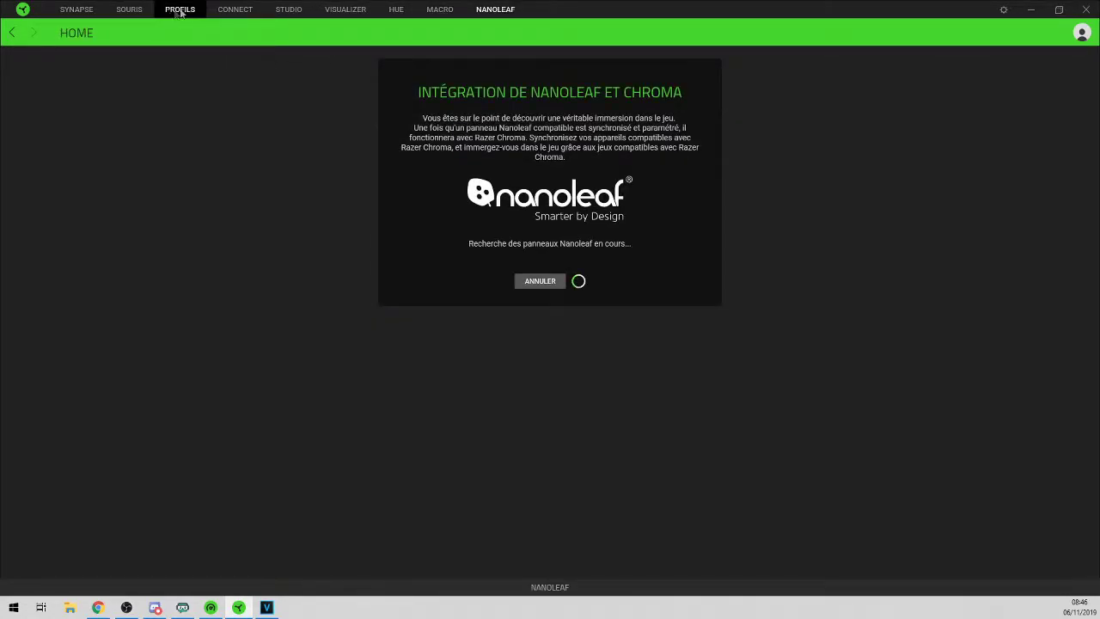
{"action": "left_click", "coordinate": [183, 12]}
Set sensitivity stage 1 to 600 DPI in the mouse's performance settings
{"action": "left_click", "coordinate": [129, 10]}
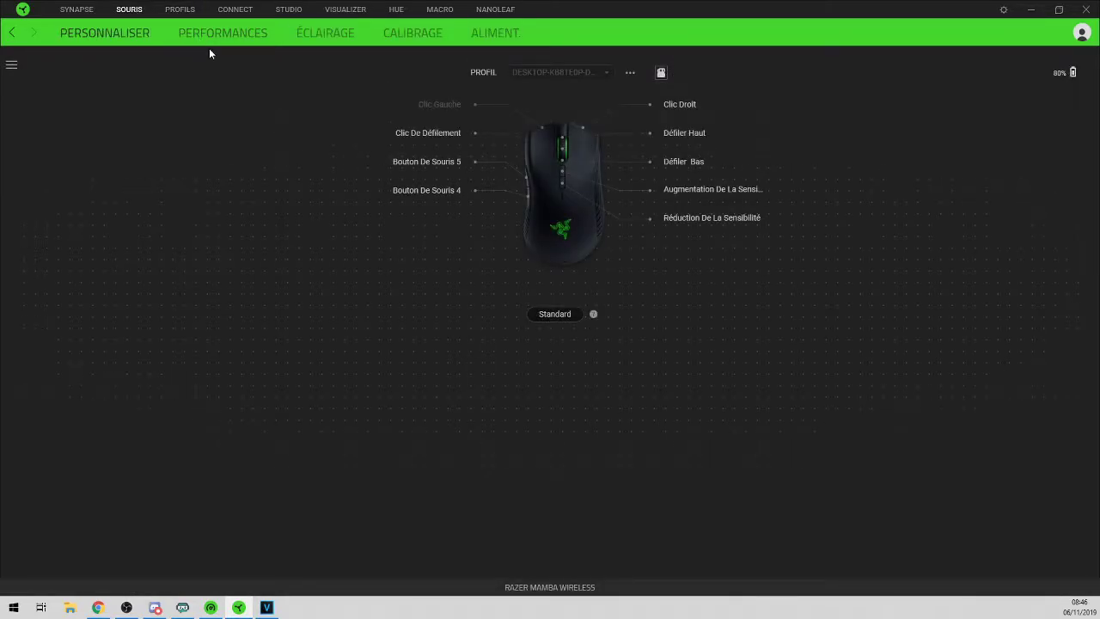
{"action": "left_click", "coordinate": [207, 49]}
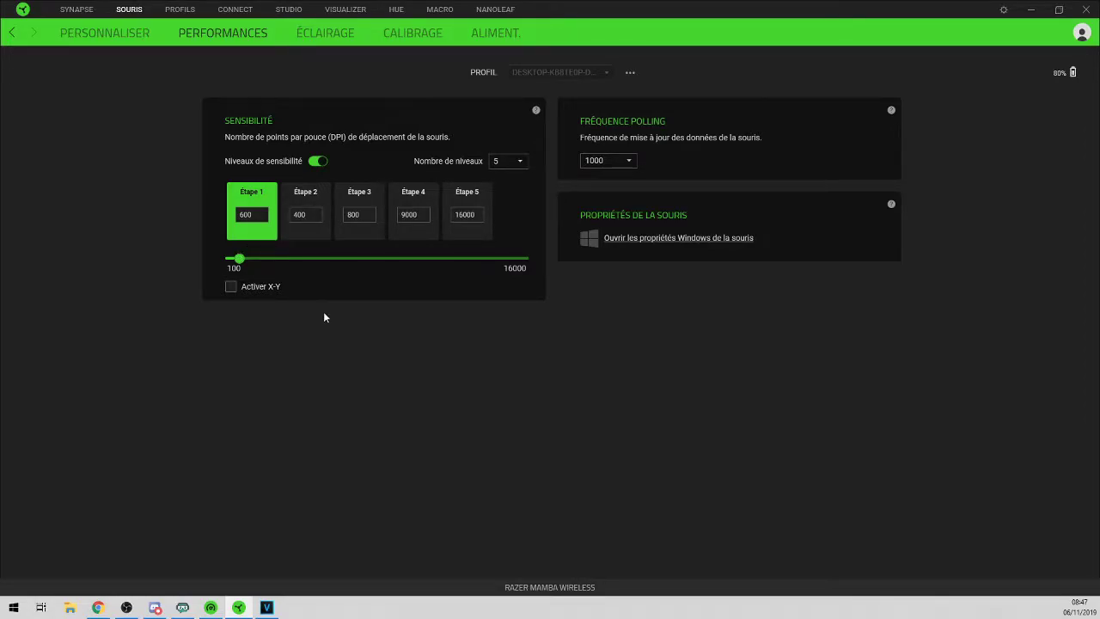
{"action": "left_click_drag", "start_coordinate": [241, 259], "coordinate": [150, 259]}
{"action": "left_click", "coordinate": [253, 216]}
{"action": "key", "text": "BackSpace"}
{"action": "key", "text": "BackSpace"}
{"action": "key", "text": "BackSpace"}
{"action": "type", "text": "600"}
Try sensitivity stages 2, 3 and 4 in turn, switching back to stage 1 as the active stage
{"action": "left_click", "coordinate": [311, 235]}
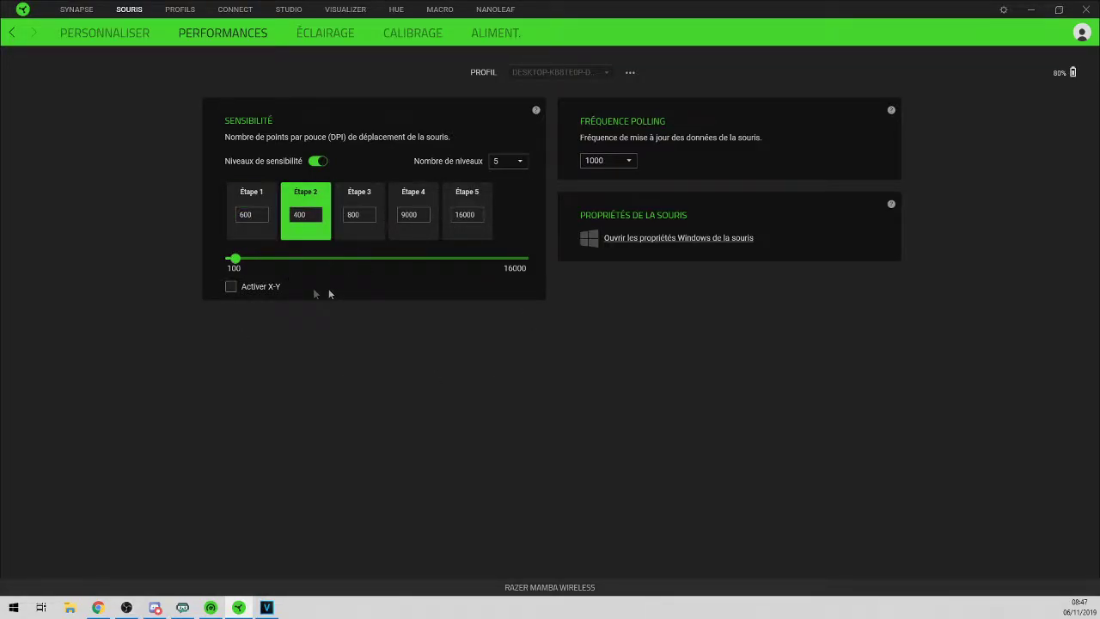
{"action": "left_click", "coordinate": [257, 237]}
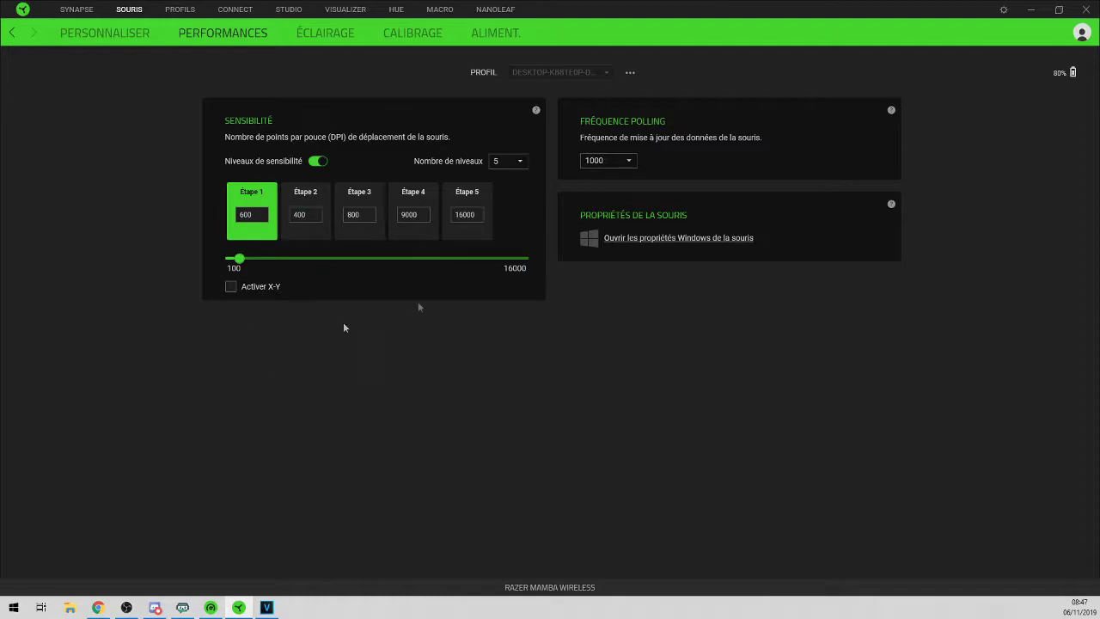
{"action": "left_click", "coordinate": [309, 231]}
{"action": "left_click", "coordinate": [344, 236]}
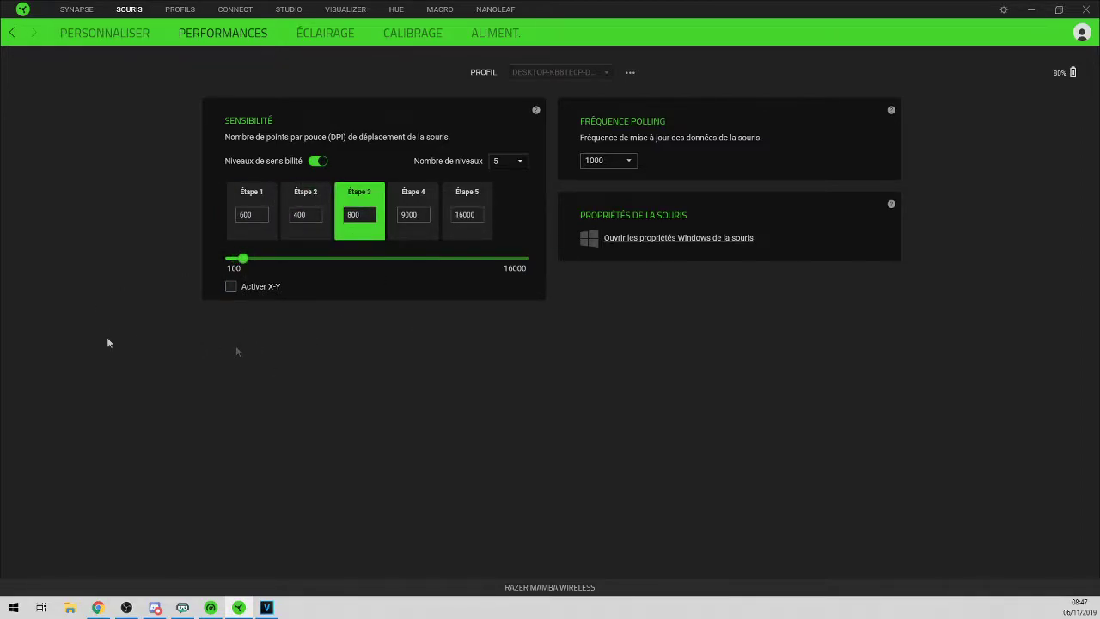
{"action": "left_click", "coordinate": [392, 232]}
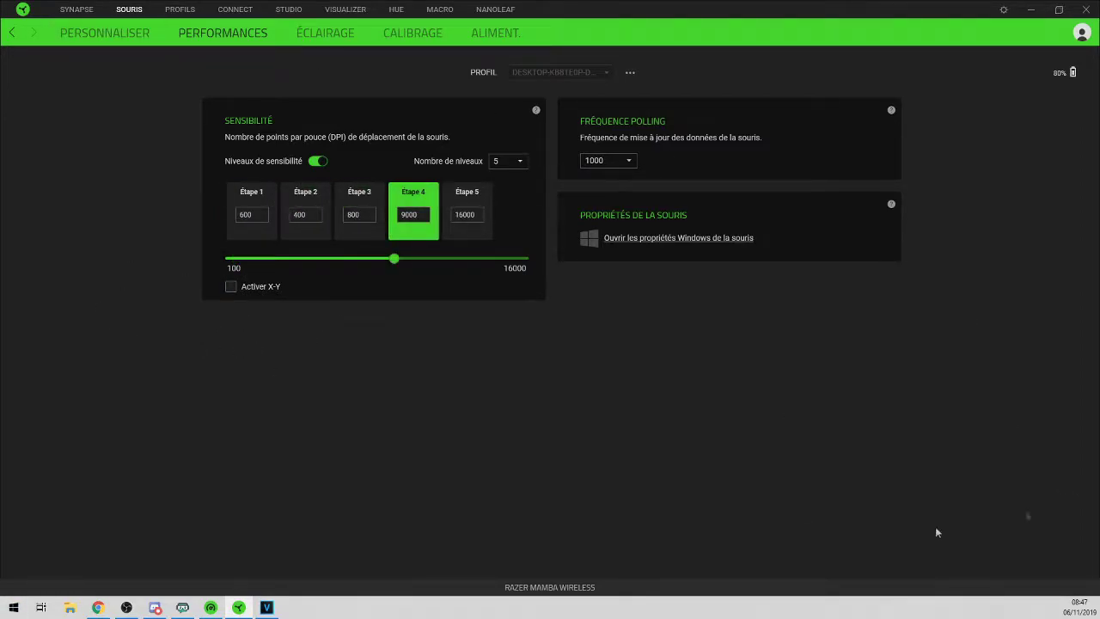
{"action": "left_click", "coordinate": [264, 236]}
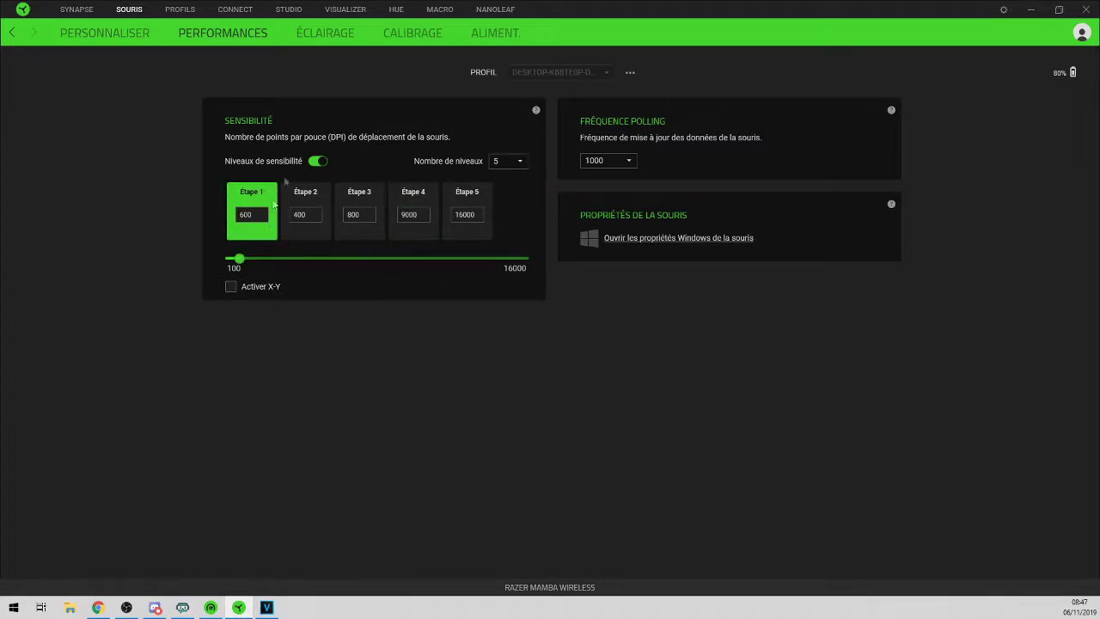
Check the available polling frequency options for the mouse
{"action": "left_click", "coordinate": [626, 168]}
{"action": "left_click", "coordinate": [762, 174]}
Review the pointer options, pointers, buttons and wheel settings in the Windows mouse properties, and end the dialog's process
{"action": "left_click", "coordinate": [663, 240]}
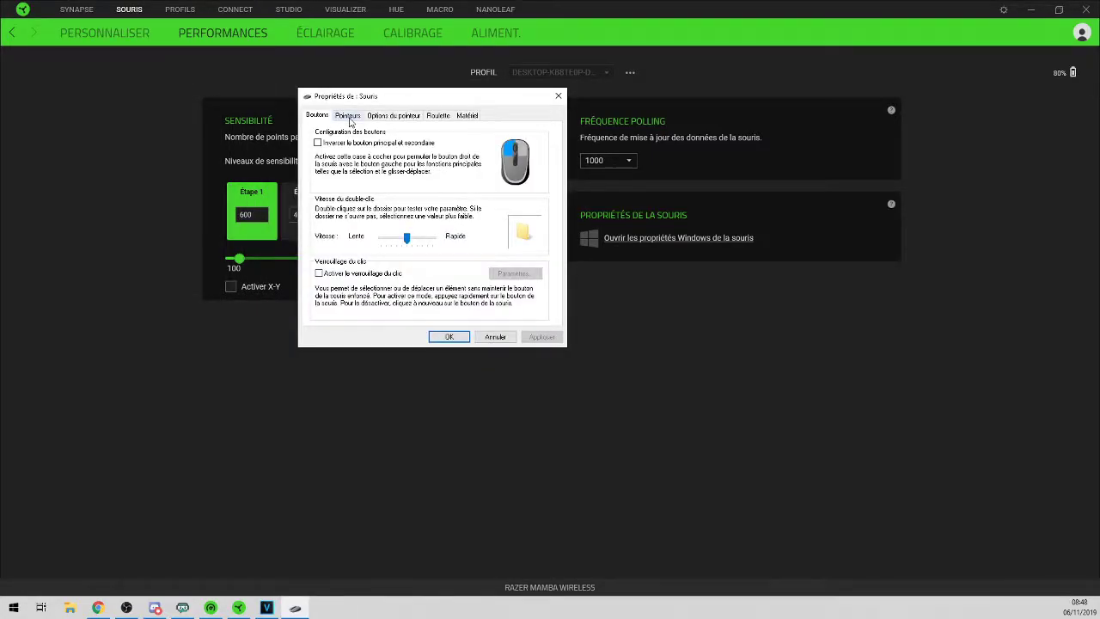
{"action": "left_click", "coordinate": [391, 120]}
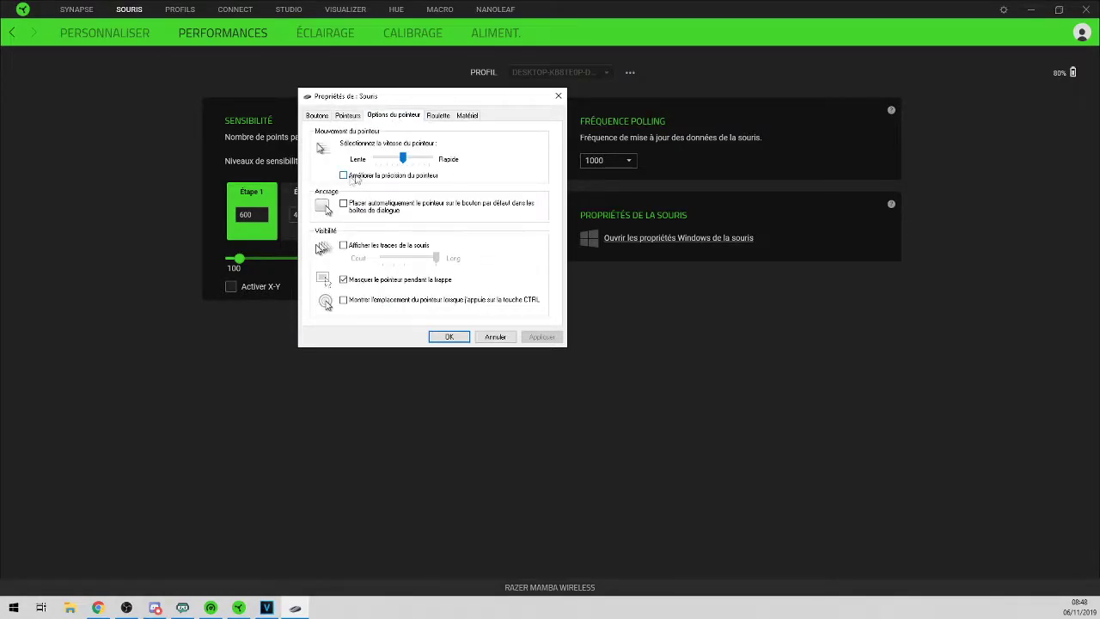
{"action": "left_click", "coordinate": [355, 117]}
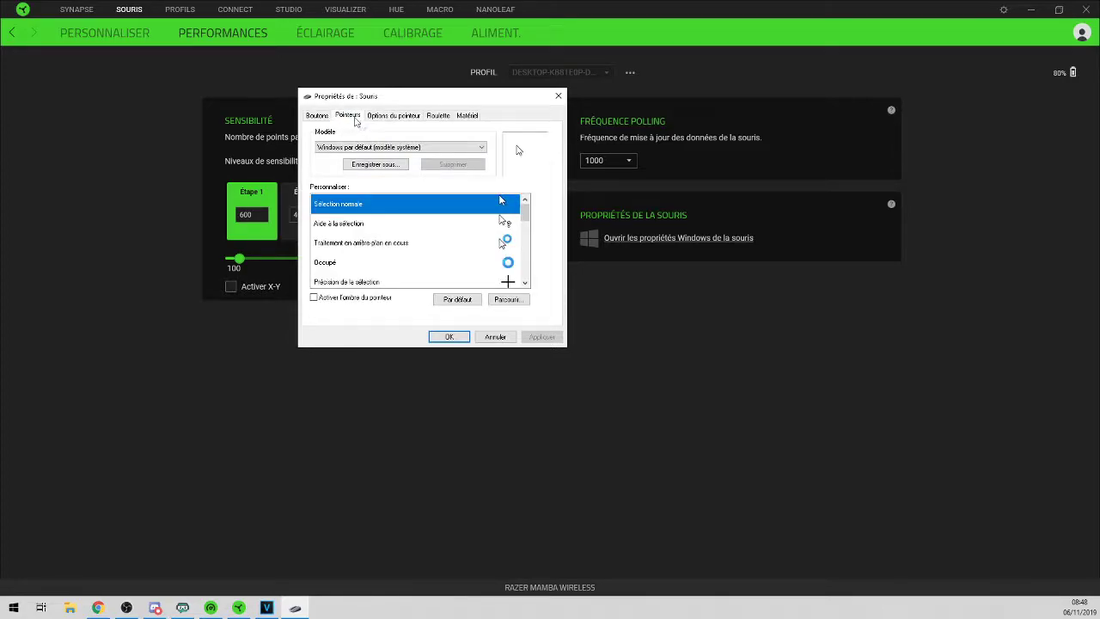
{"action": "left_click", "coordinate": [317, 117]}
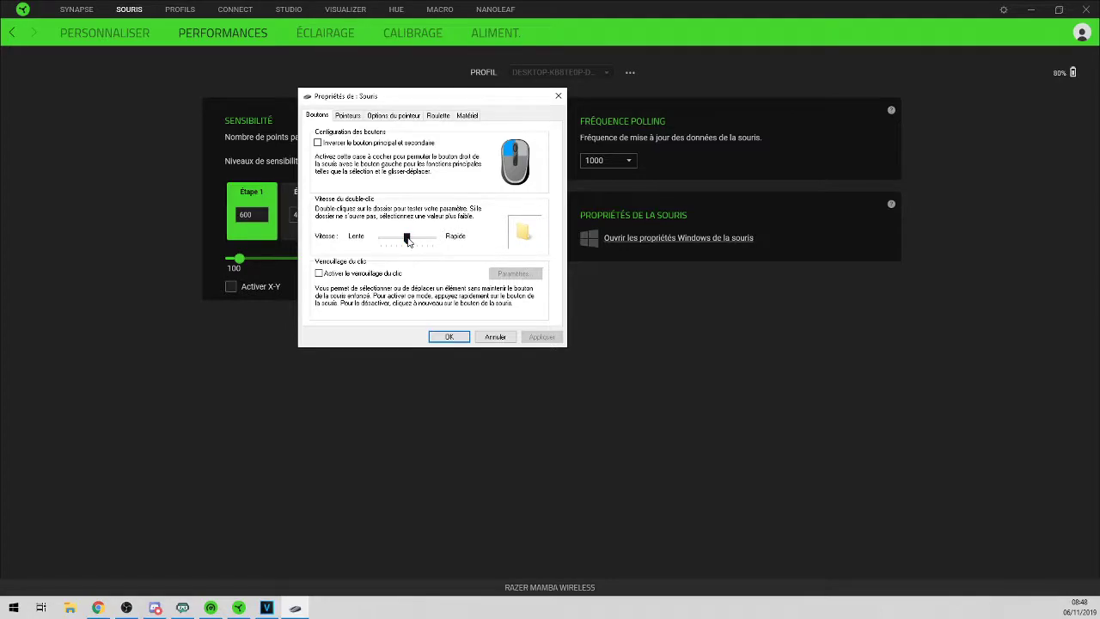
{"action": "left_click", "coordinate": [438, 116]}
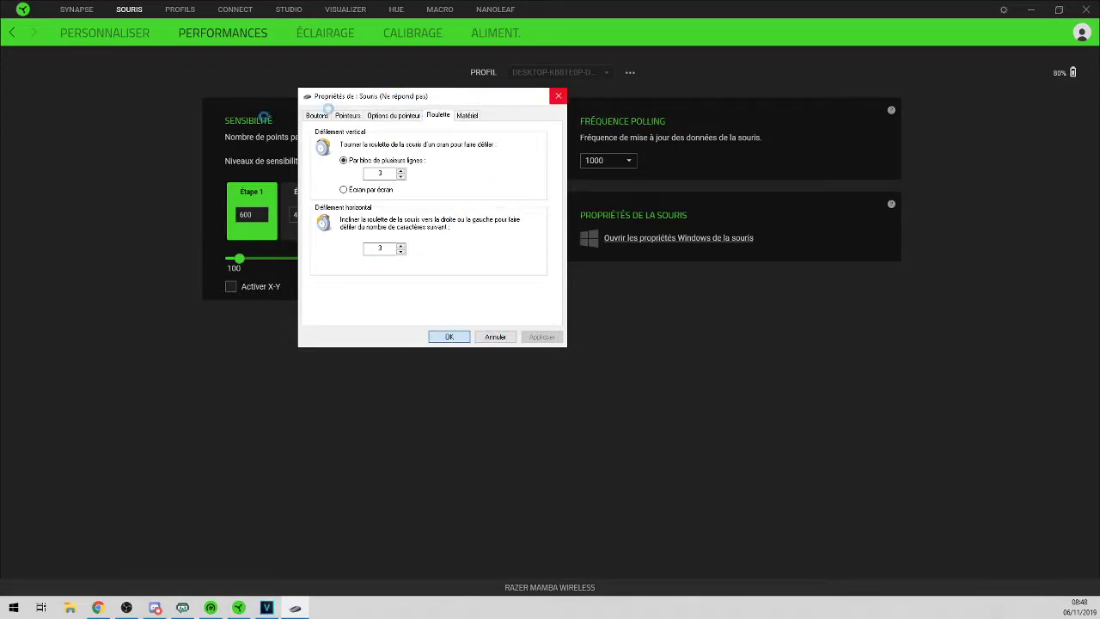
{"action": "left_click", "coordinate": [557, 95]}
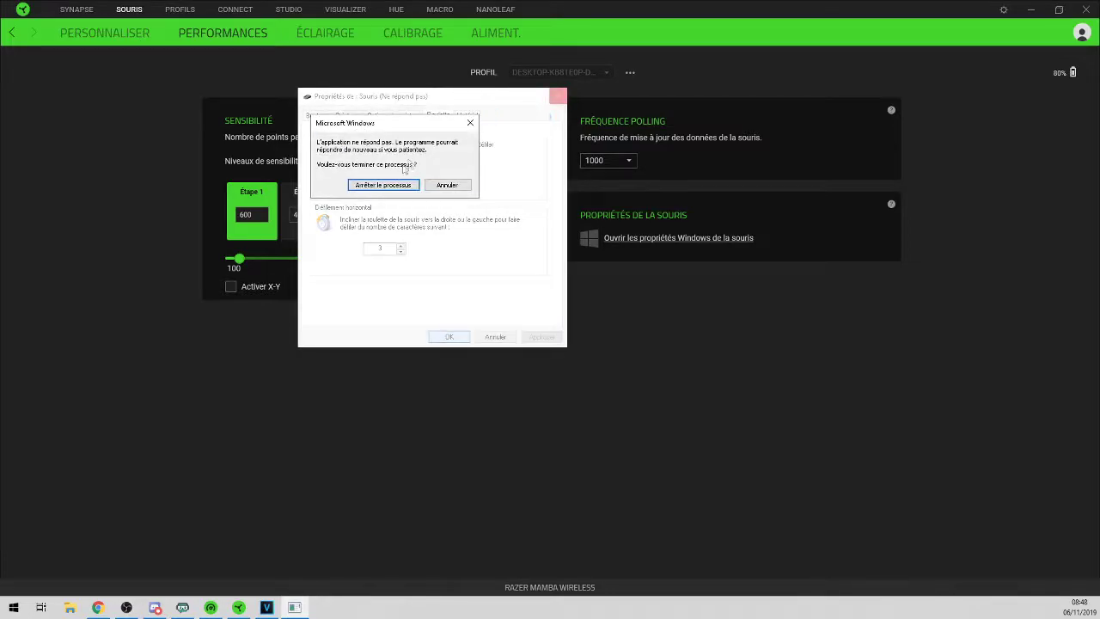
{"action": "left_click", "coordinate": [386, 185]}
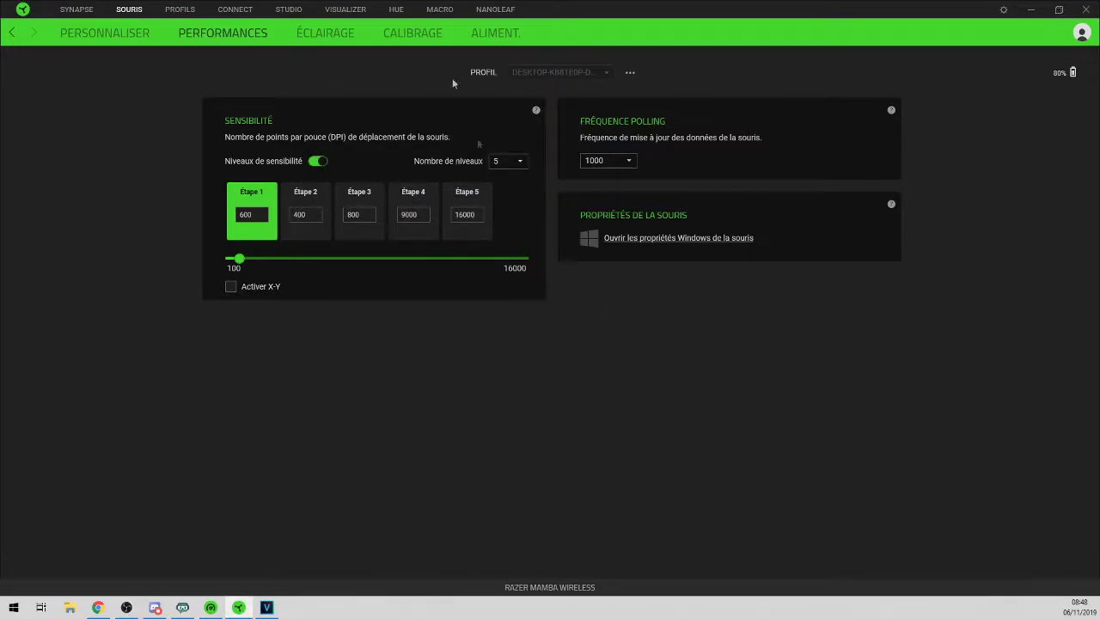
Turn off the brightness (Luminosité) in the mouse's lighting settings
{"action": "left_click", "coordinate": [335, 33]}
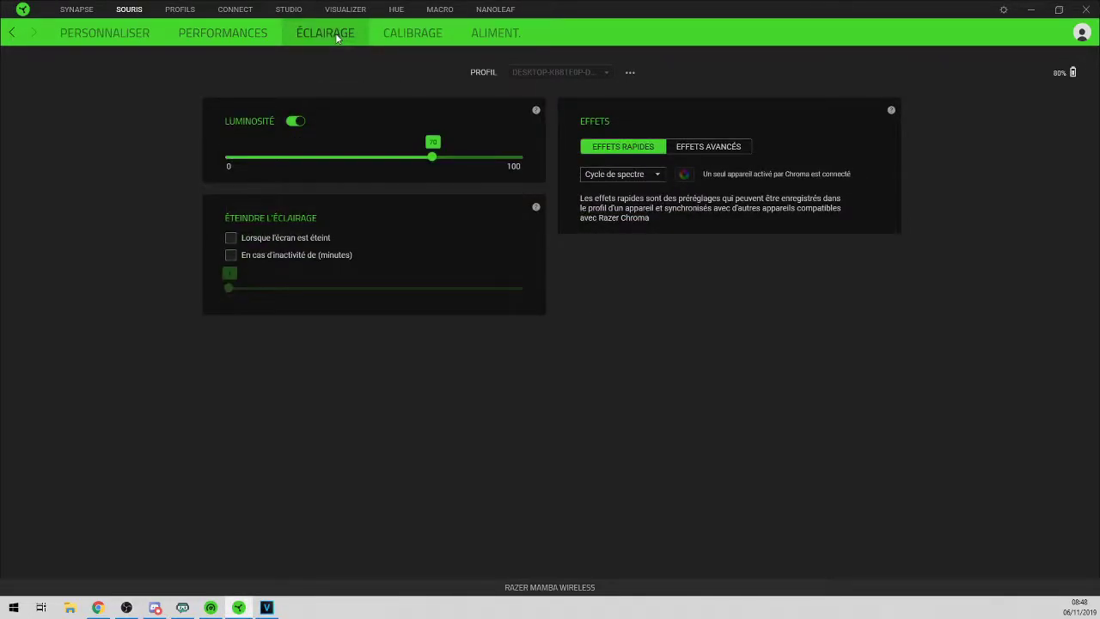
{"action": "left_click", "coordinate": [296, 121]}
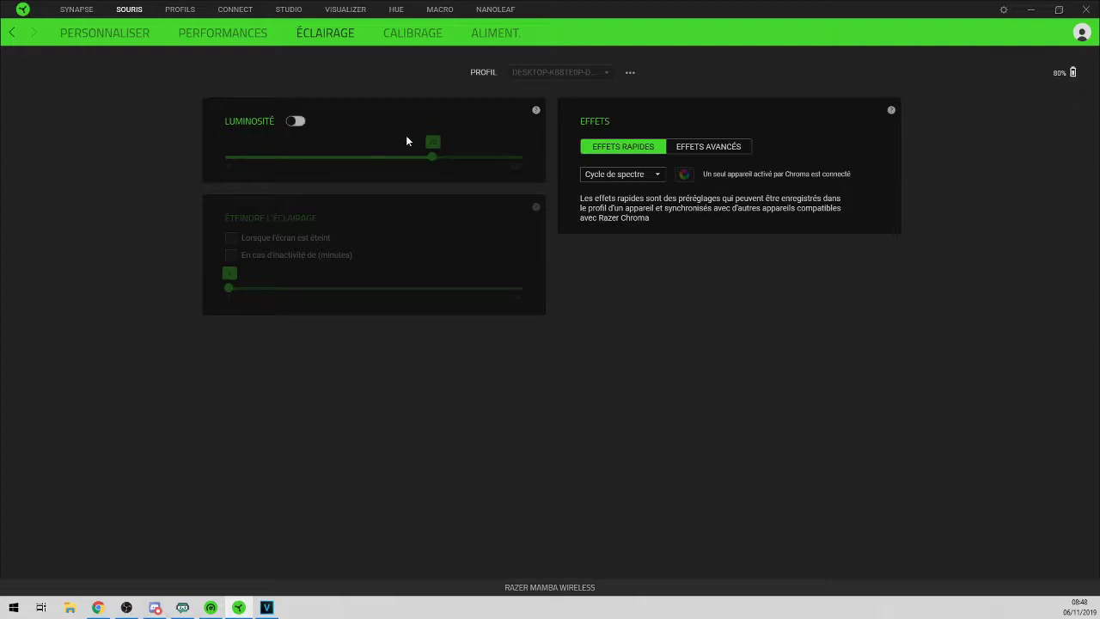
Turn the brightness (Luminosité) back on and set the lighting to switch off after 5 minutes of inactivity
{"action": "left_click", "coordinate": [295, 122]}
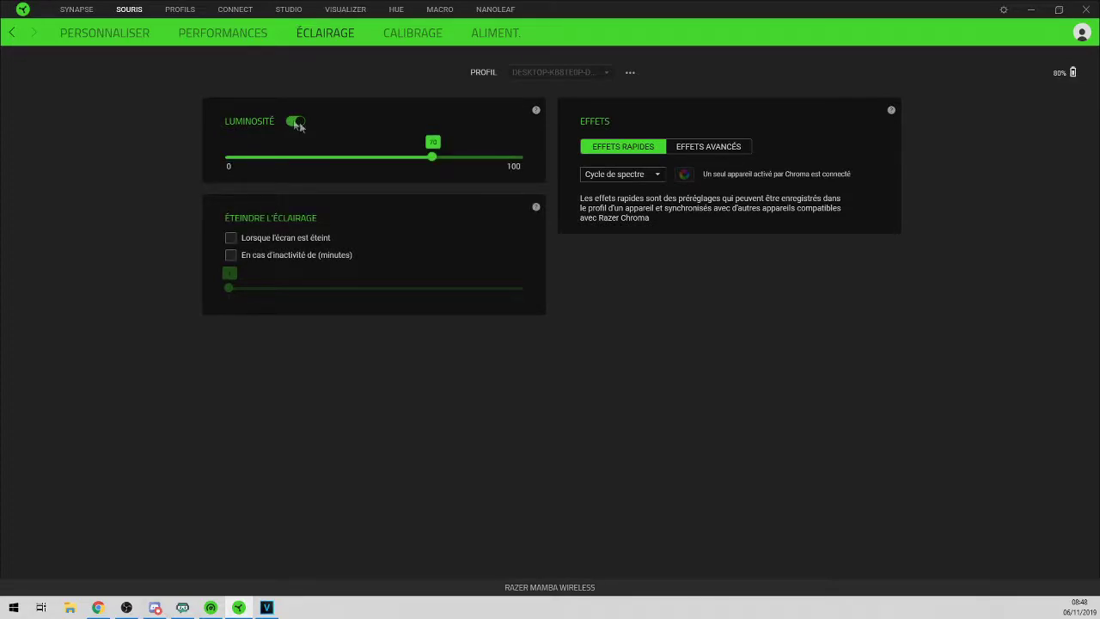
{"action": "left_click", "coordinate": [274, 240]}
{"action": "left_click", "coordinate": [249, 260]}
{"action": "left_click", "coordinate": [230, 238]}
{"action": "left_click_drag", "start_coordinate": [234, 276], "coordinate": [485, 309]}
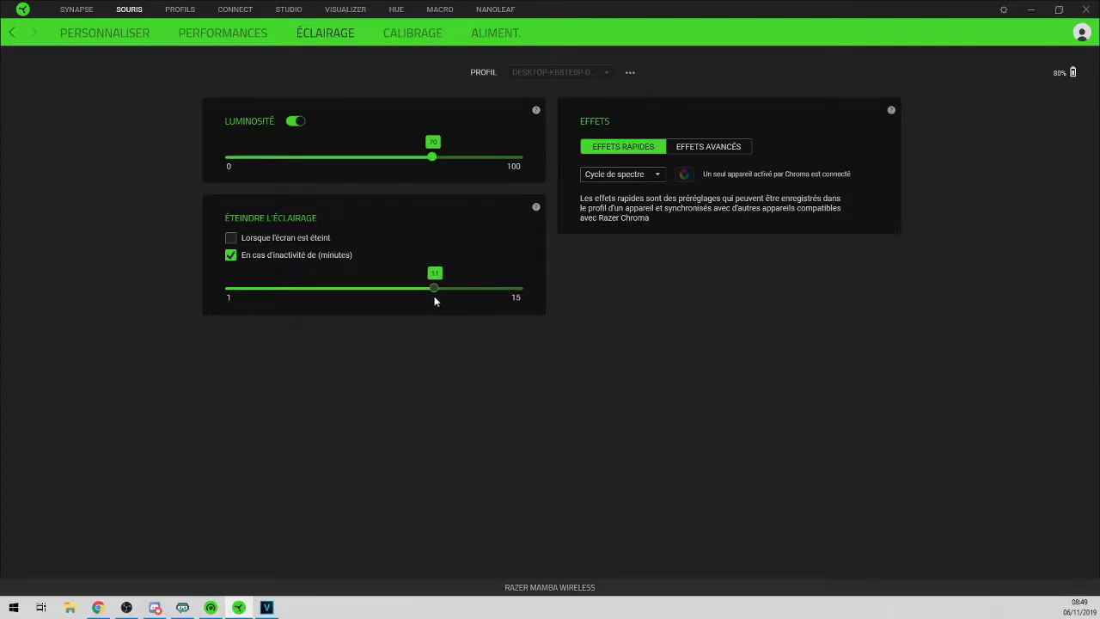
{"action": "mouse_move", "coordinate": [427, 301]}
{"action": "left_mouse_down"}
{"action": "mouse_move", "coordinate": [439, 291]}
{"action": "mouse_move", "coordinate": [421, 289]}
{"action": "left_mouse_up"}
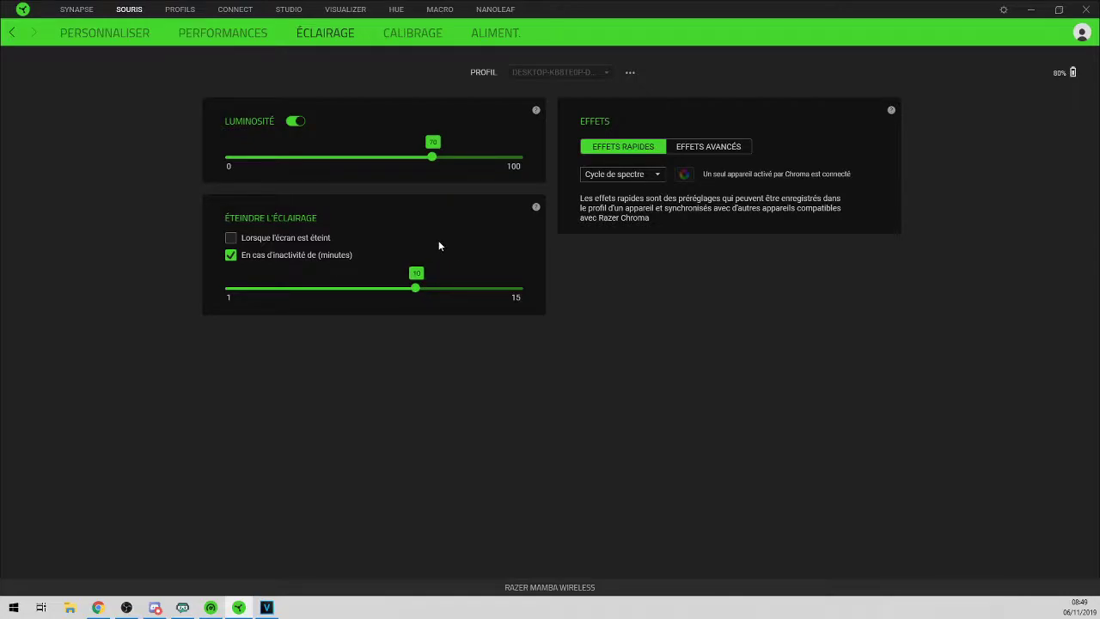
{"action": "left_click_drag", "start_coordinate": [417, 288], "coordinate": [342, 293]}
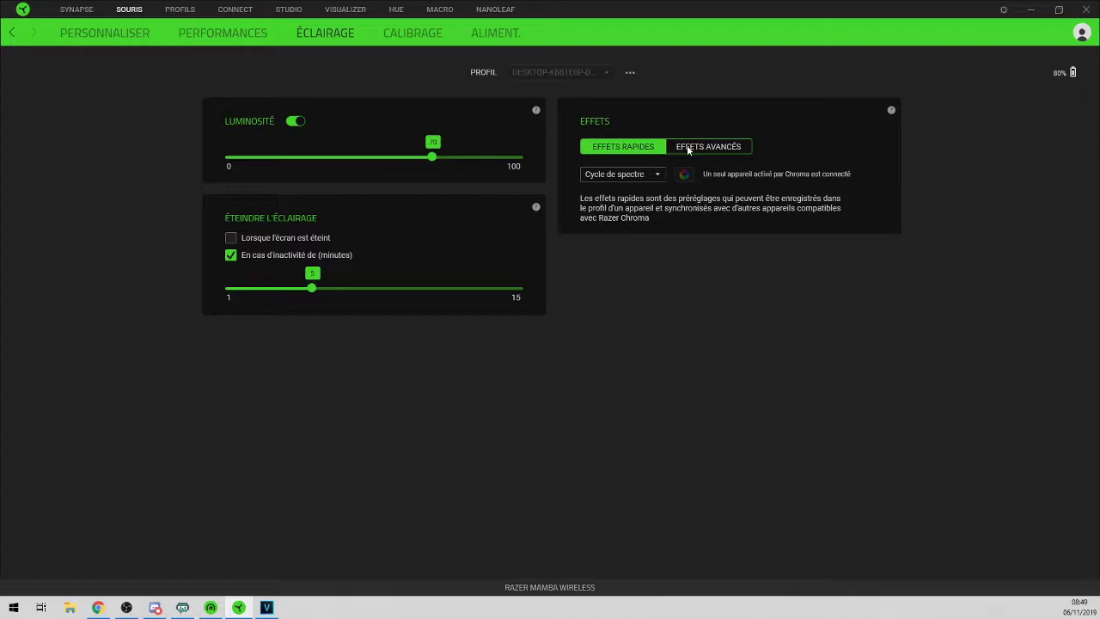
Try the Compteur audio quick lighting effect, returning to Cycle de spectre
{"action": "left_click", "coordinate": [648, 177]}
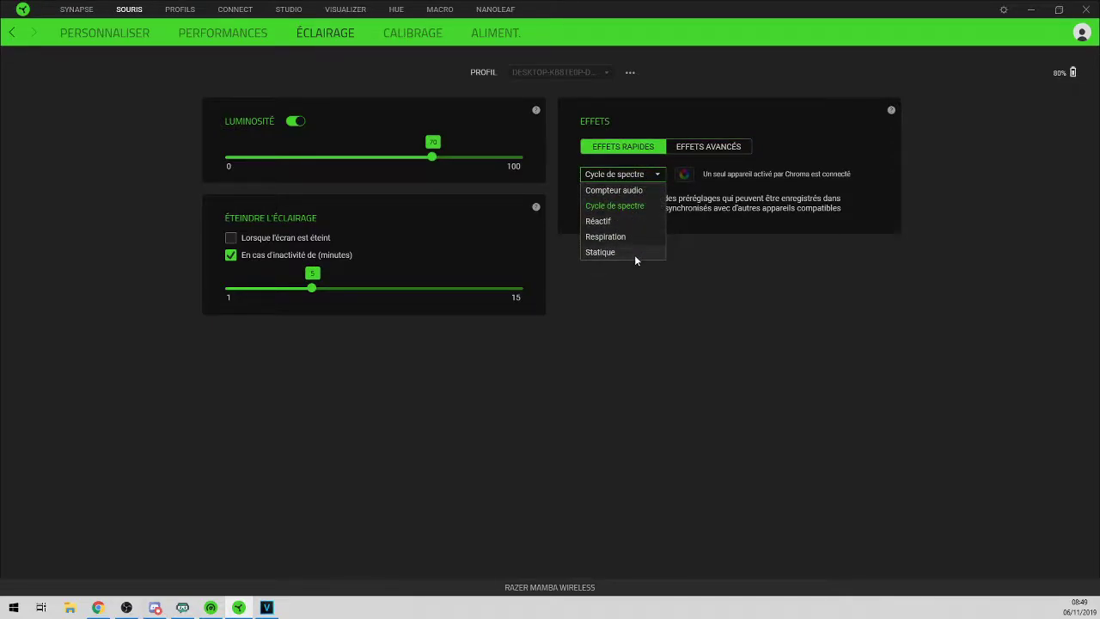
{"action": "left_click", "coordinate": [654, 192]}
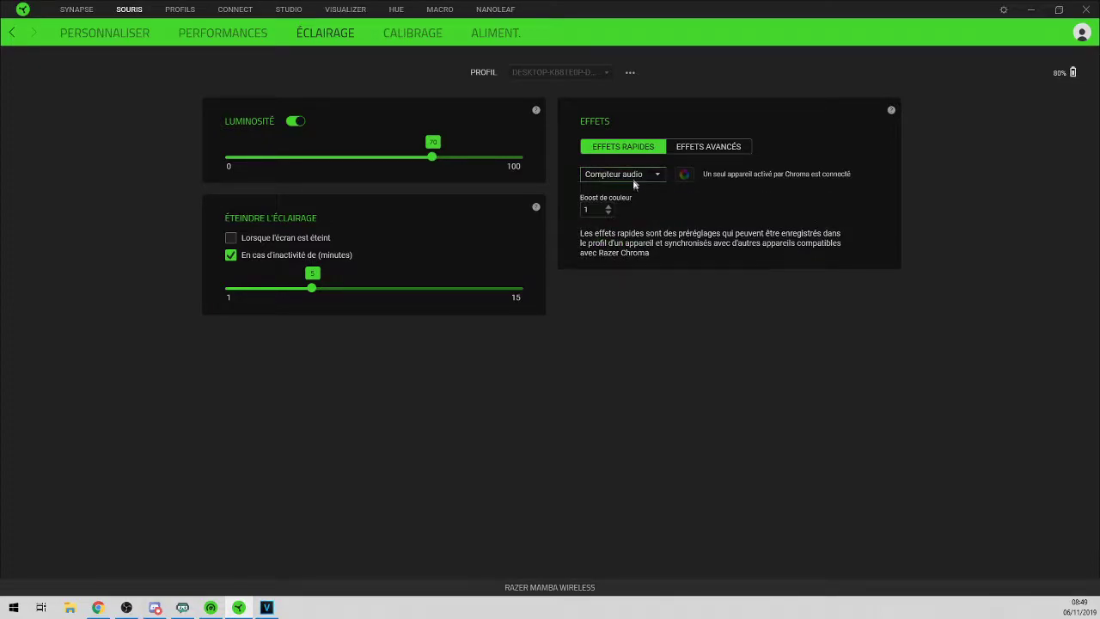
{"action": "left_click", "coordinate": [634, 177]}
{"action": "left_click", "coordinate": [633, 206]}
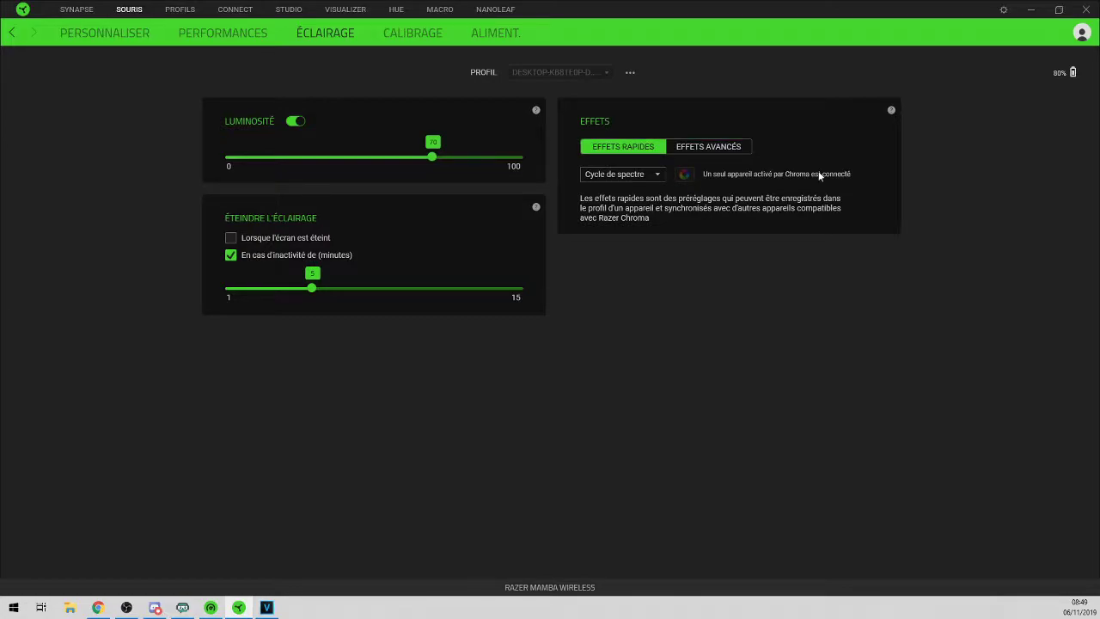
Add a custom (Perso.) mouse mat surface in the calibration settings and complete its calibration
{"action": "left_click", "coordinate": [402, 32]}
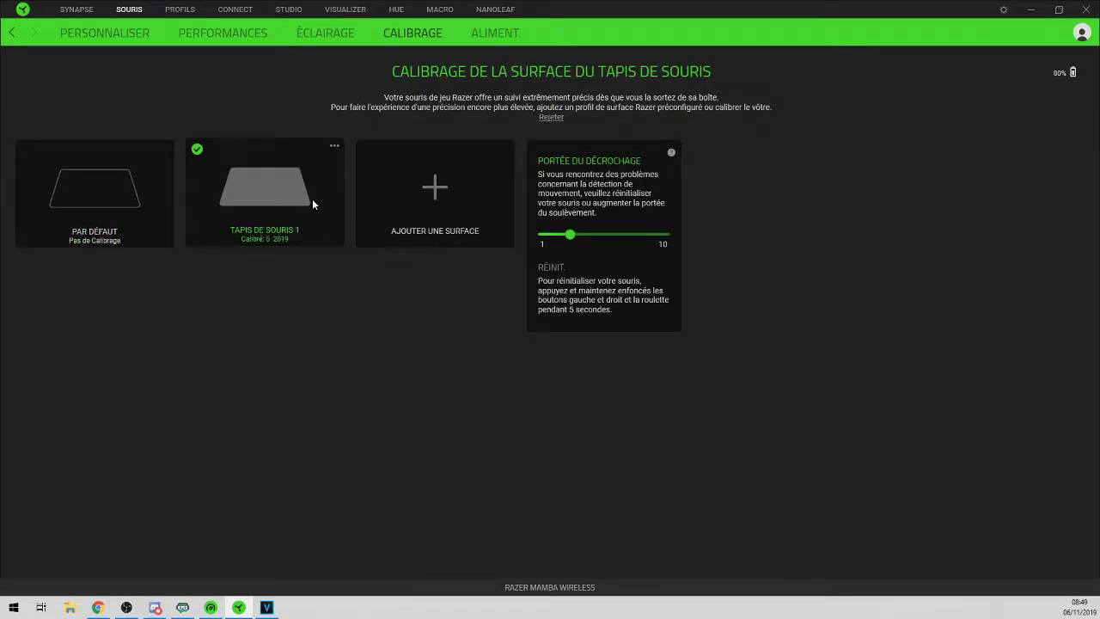
{"action": "left_click", "coordinate": [395, 224]}
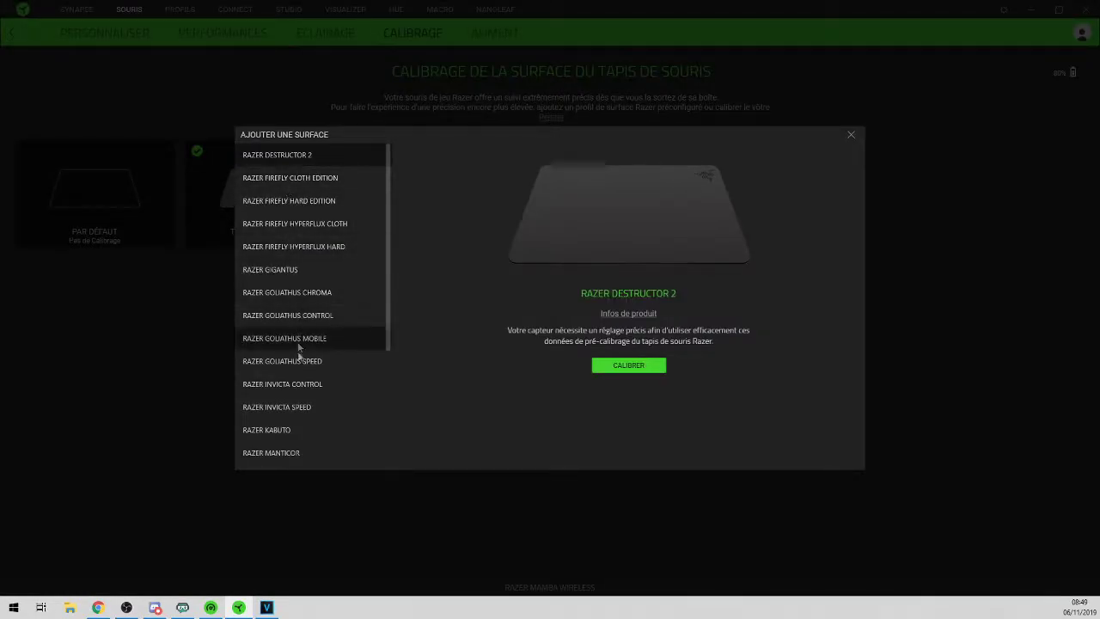
{"action": "scroll", "coordinate": [301, 361], "scroll_direction": "down", "scroll_amount": 5}
{"action": "scroll", "coordinate": [285, 420], "scroll_direction": "up", "scroll_amount": 5}
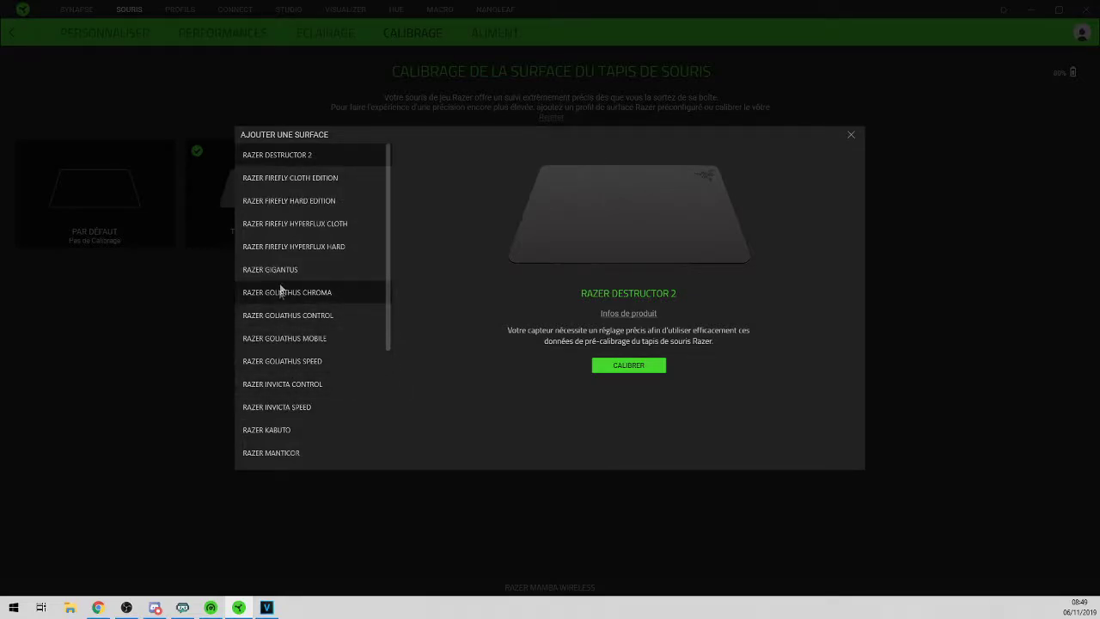
{"action": "scroll", "coordinate": [297, 313], "scroll_direction": "down", "scroll_amount": 3}
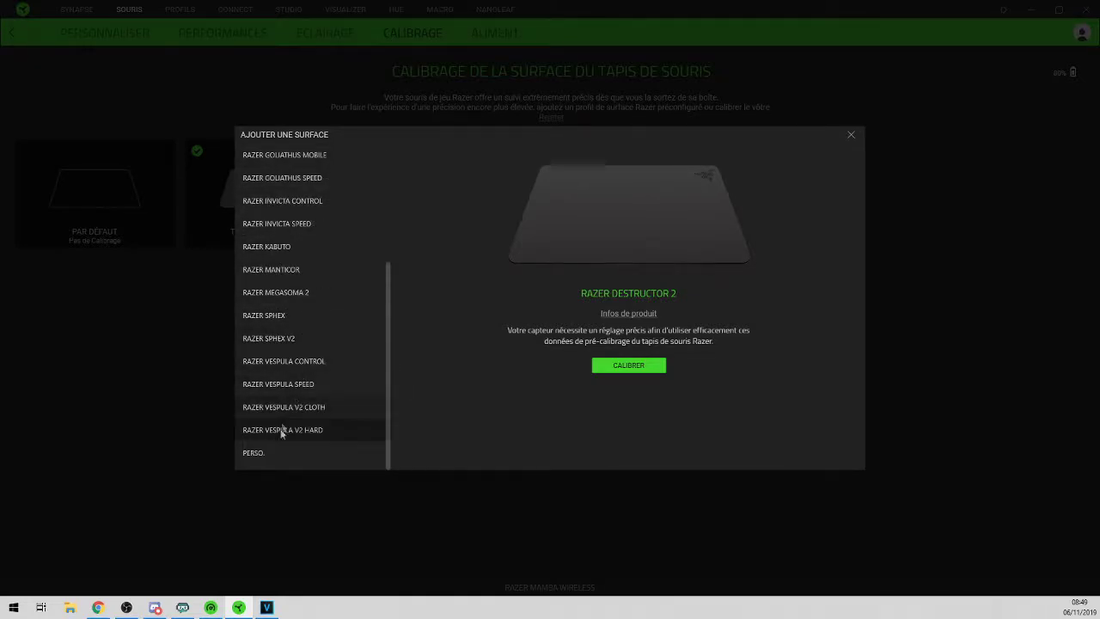
{"action": "left_click", "coordinate": [269, 453]}
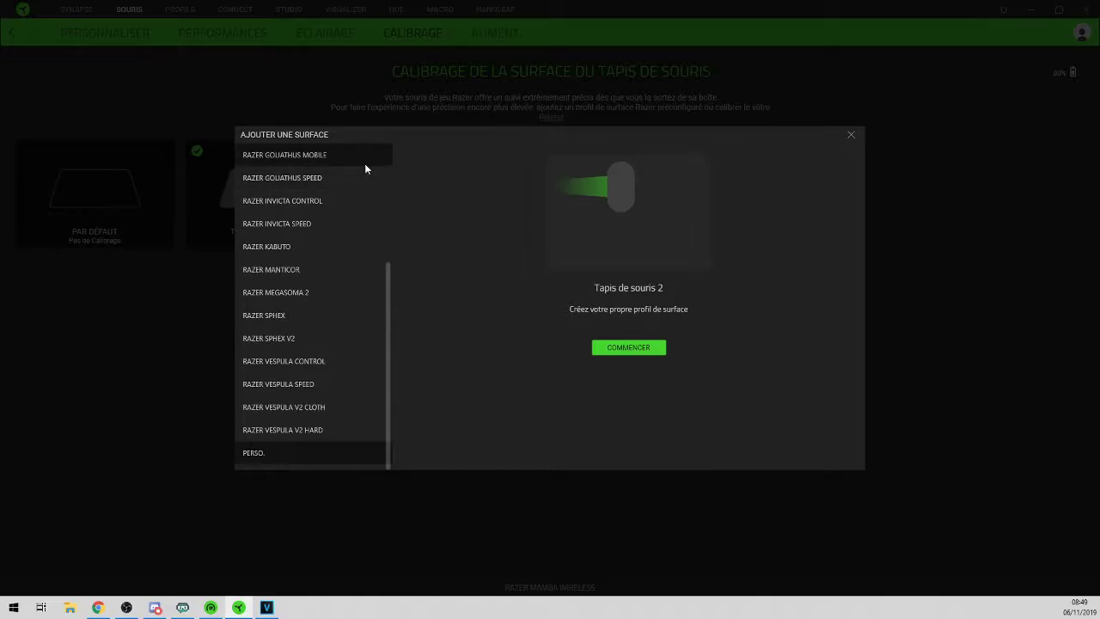
{"action": "left_click", "coordinate": [628, 347]}
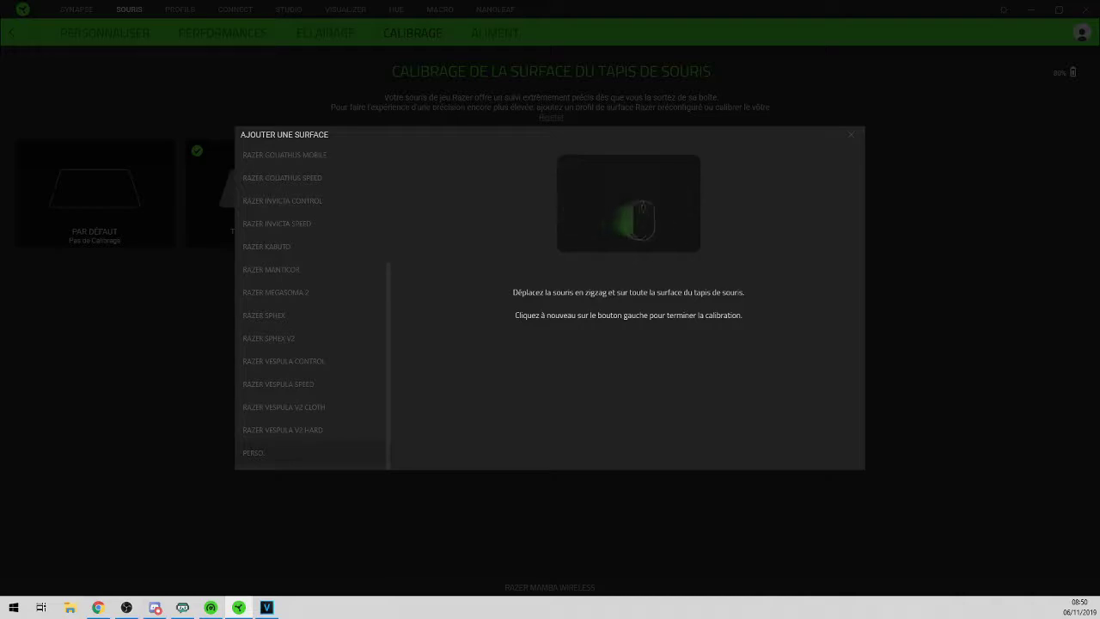
{"action": "left_click", "coordinate": [616, 326]}
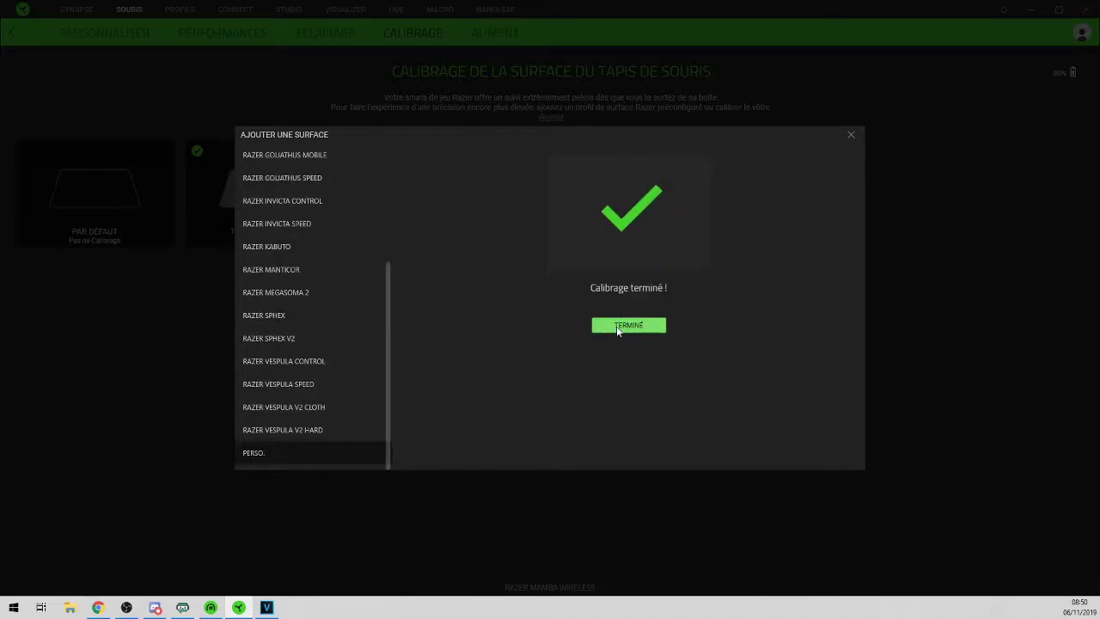
{"action": "left_click", "coordinate": [616, 326]}
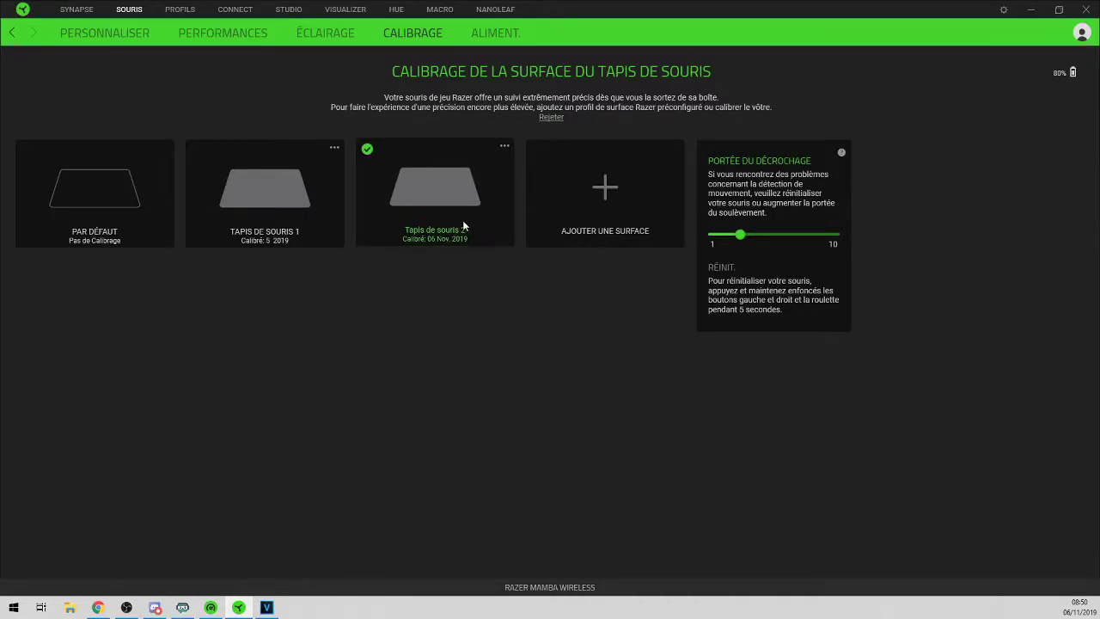